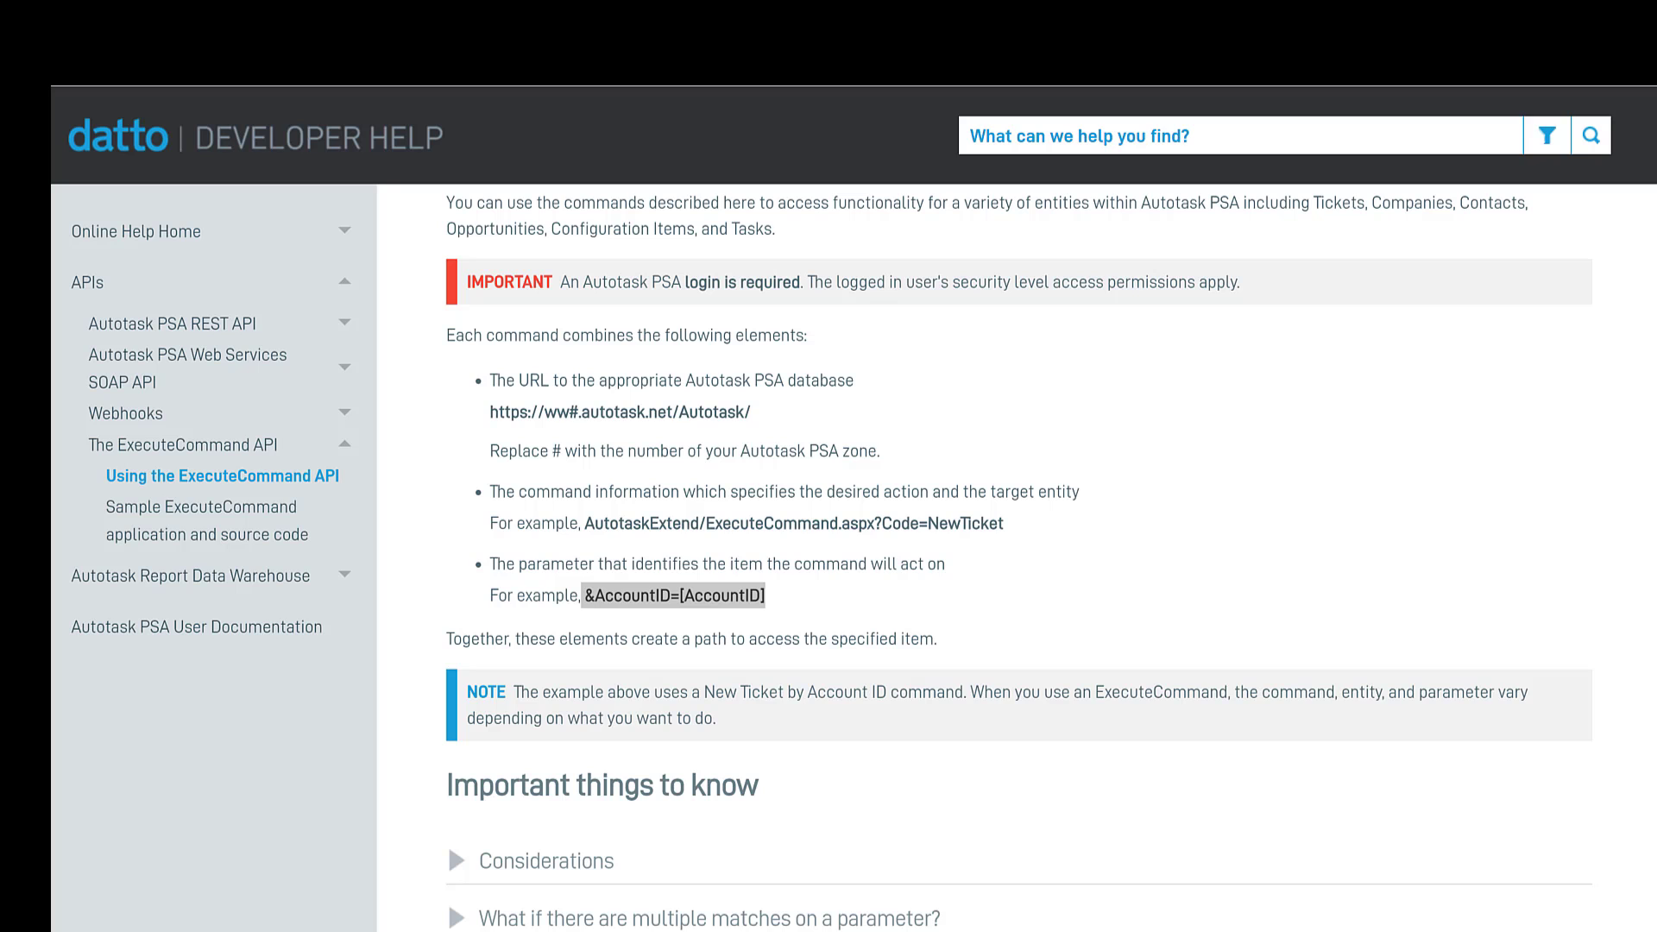
# - Review the ExecuteCommand API page, highlighting the database URL, the NewTicket command example and the AccountID parameter example
pyautogui.scroll(3, 1177, 463)
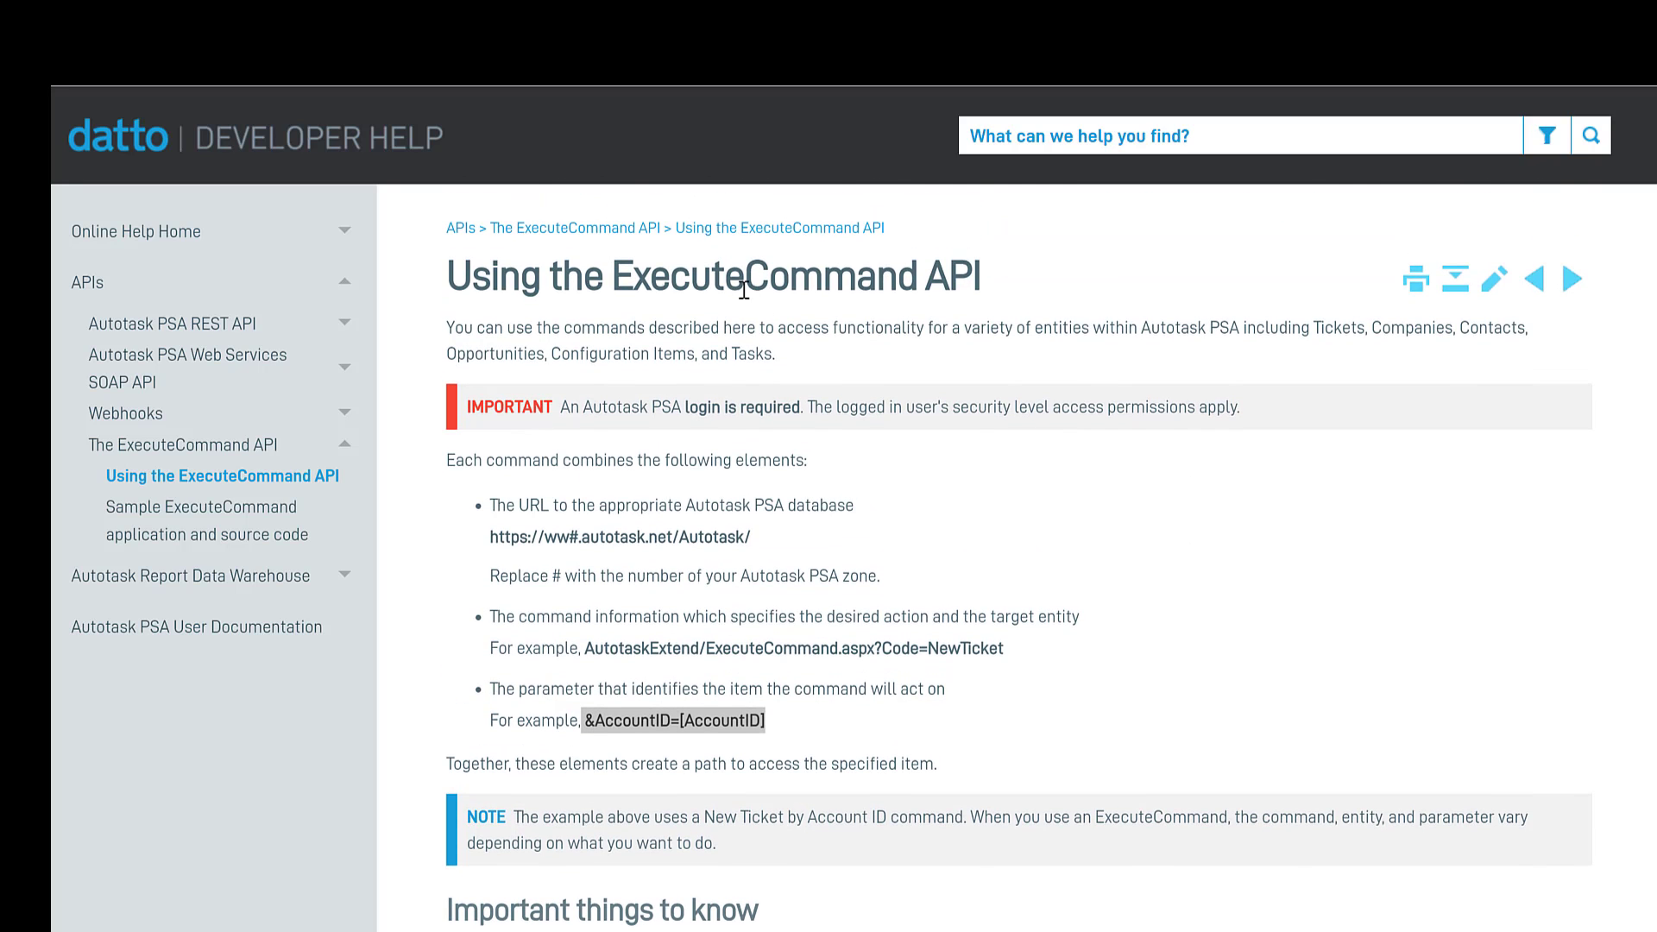
pyautogui.moveTo(613, 277); pyautogui.dragTo(1003, 288)
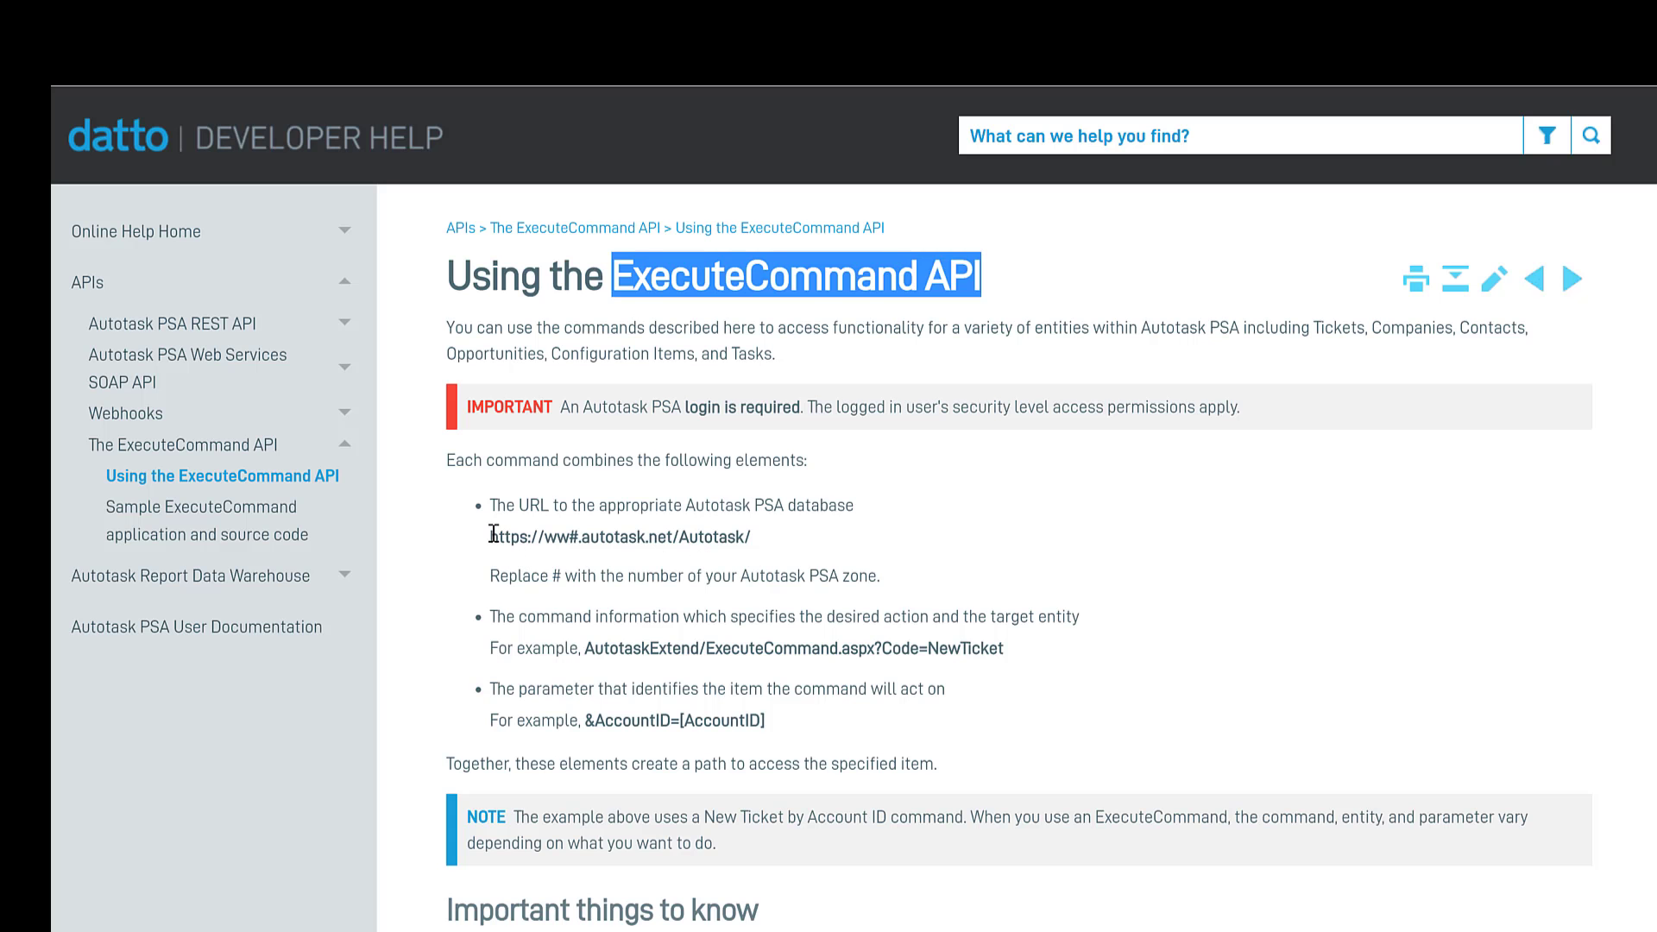
pyautogui.moveTo(490, 537); pyautogui.dragTo(761, 539)
pyautogui.moveTo(585, 649); pyautogui.dragTo(936, 670)
pyautogui.moveTo(585, 720); pyautogui.dragTo(779, 723)
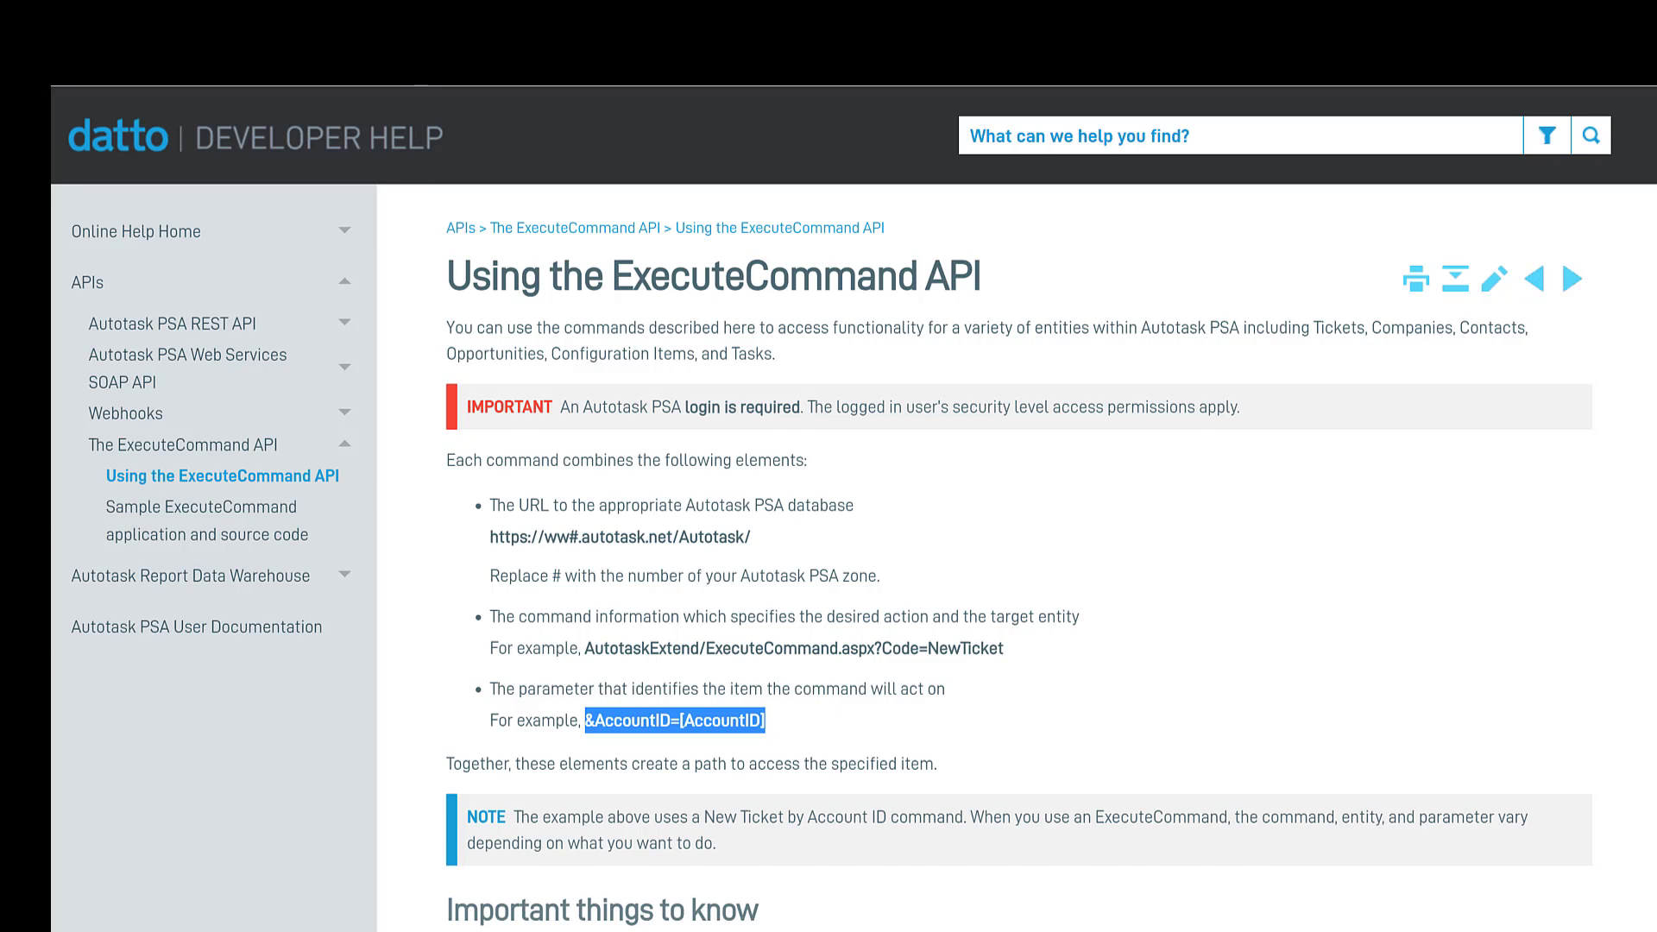
# - Switch to the Word integration guide and review the New Ticket URL in Step 5 and the zone number note
pyautogui.hotkey('alt', 'Tab')
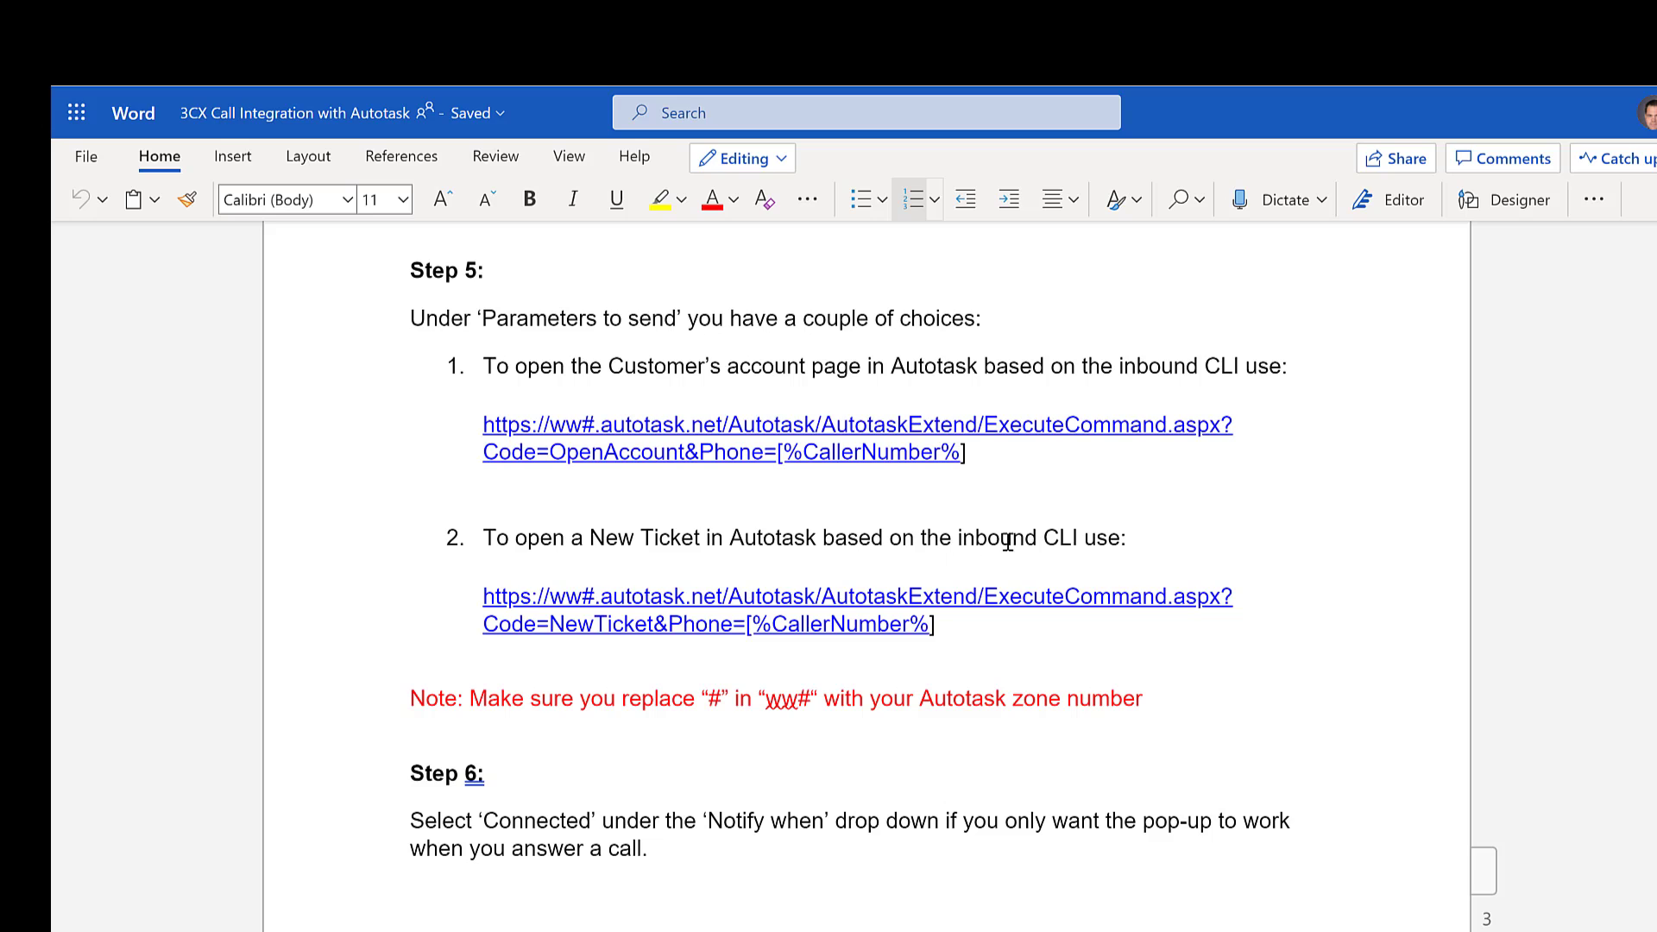
pyautogui.moveTo(1127, 537); pyautogui.dragTo(871, 538)
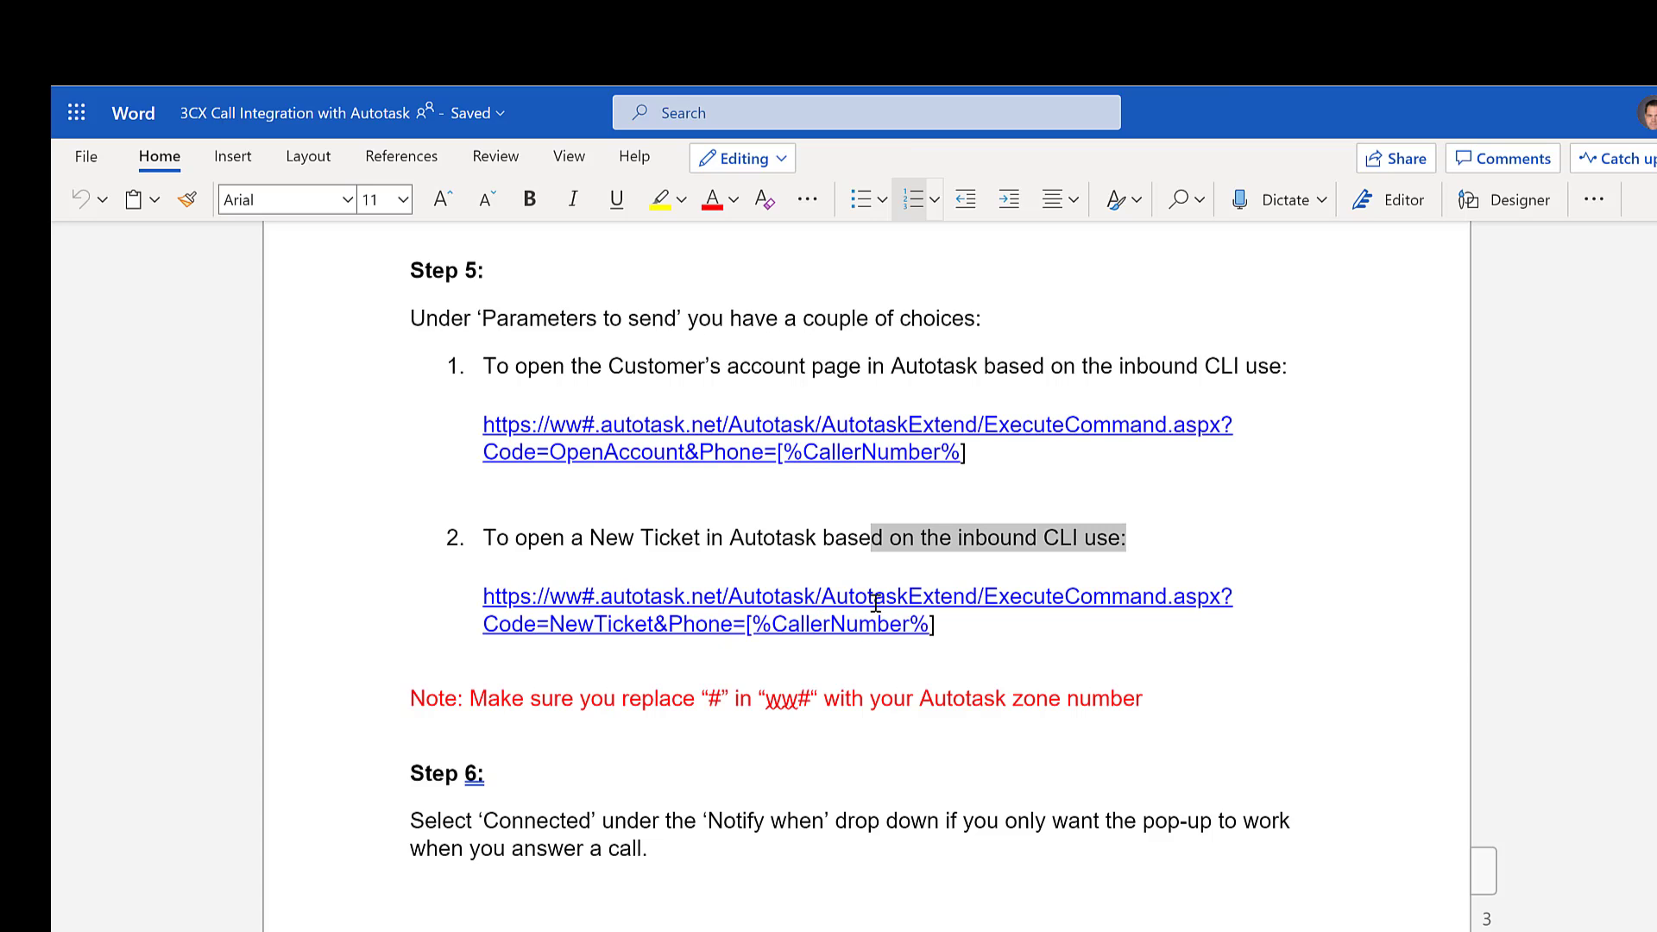
pyautogui.moveTo(1221, 597); pyautogui.dragTo(965, 597)
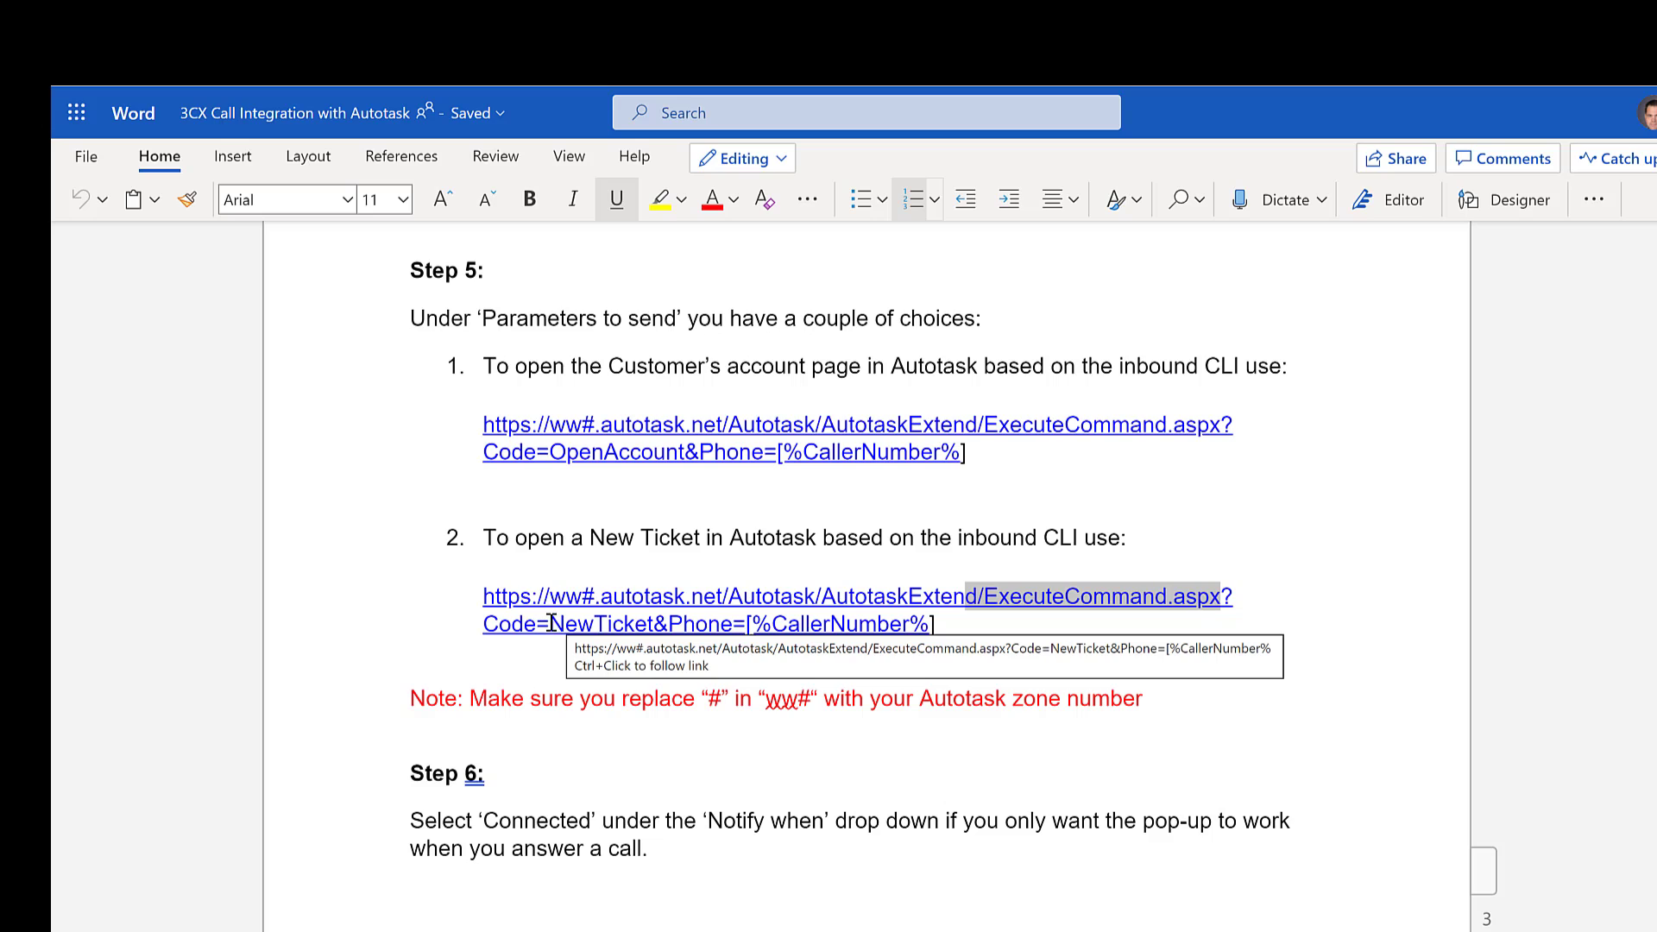
pyautogui.moveTo(550, 622); pyautogui.dragTo(951, 629)
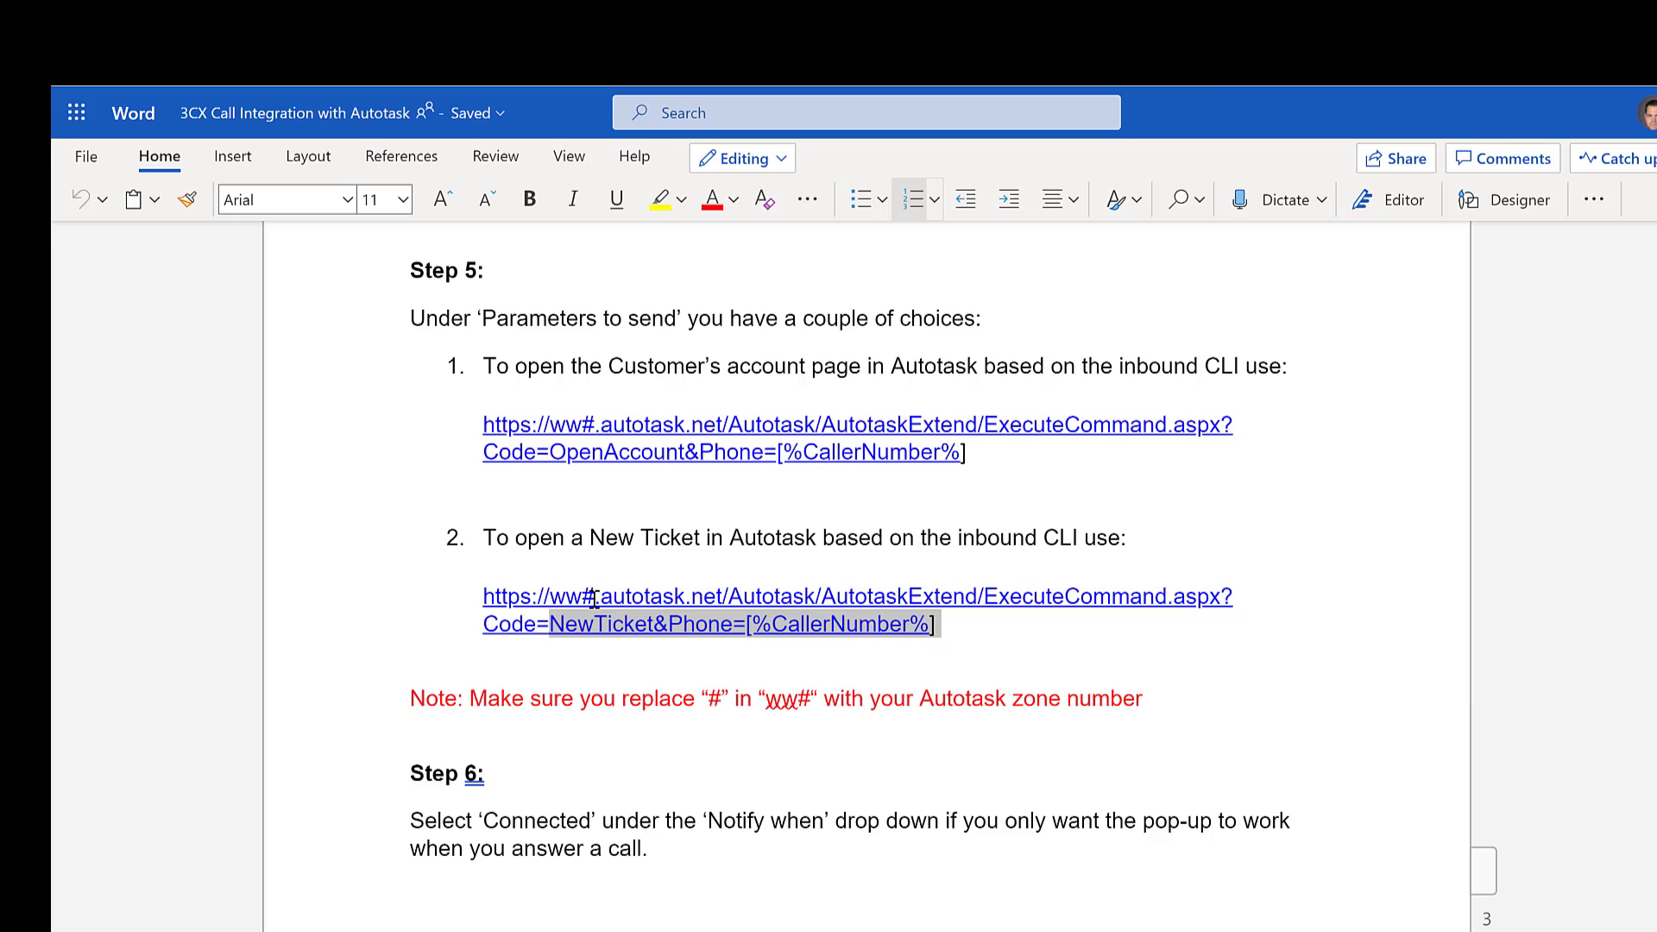
pyautogui.doubleClick(714, 698)
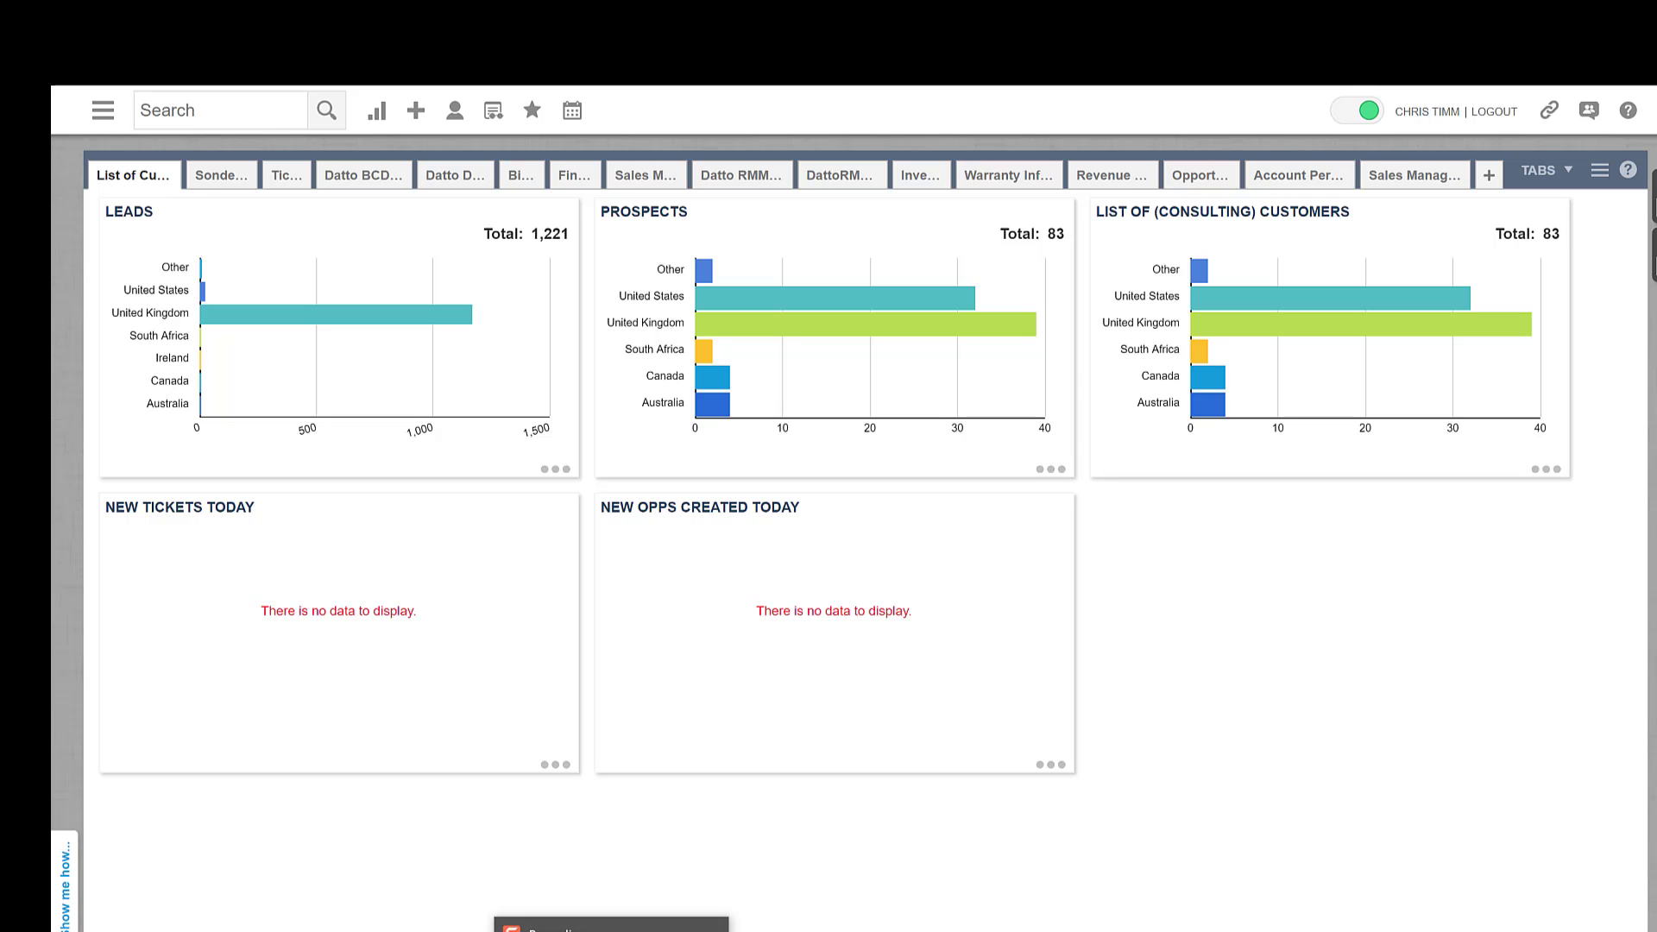
# - Bring up the 3CX client in the middle of the screen and open the Behavior page of its Advanced Settings
pyautogui.click(555, 811)
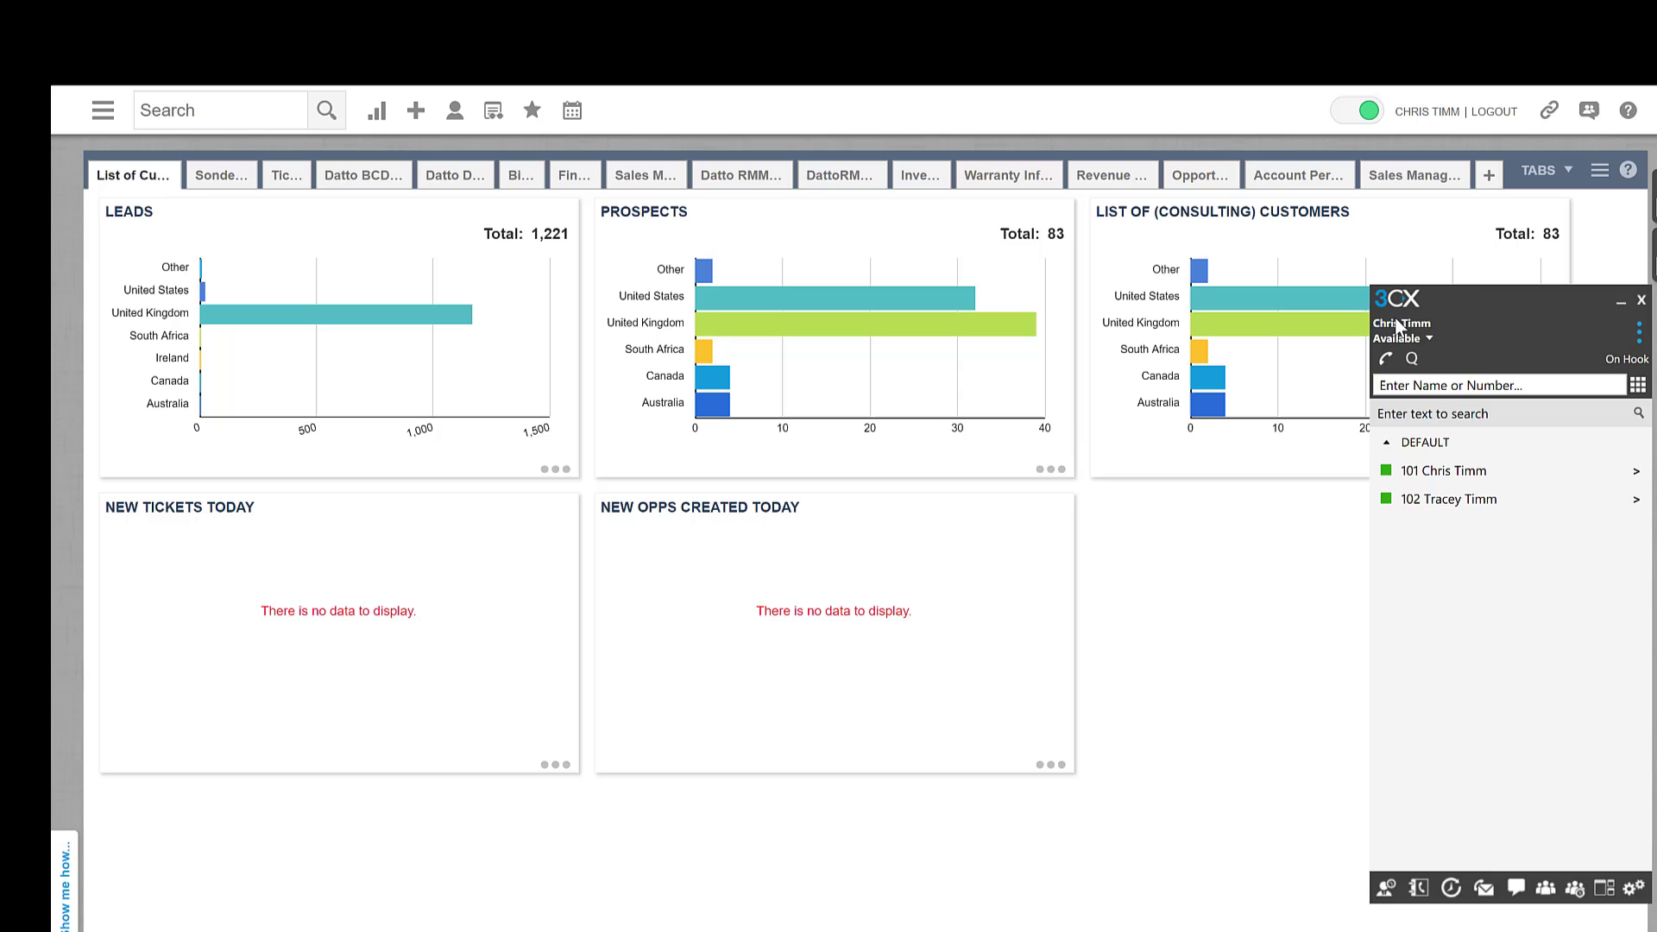
pyautogui.moveTo(1461, 312); pyautogui.dragTo(902, 284)
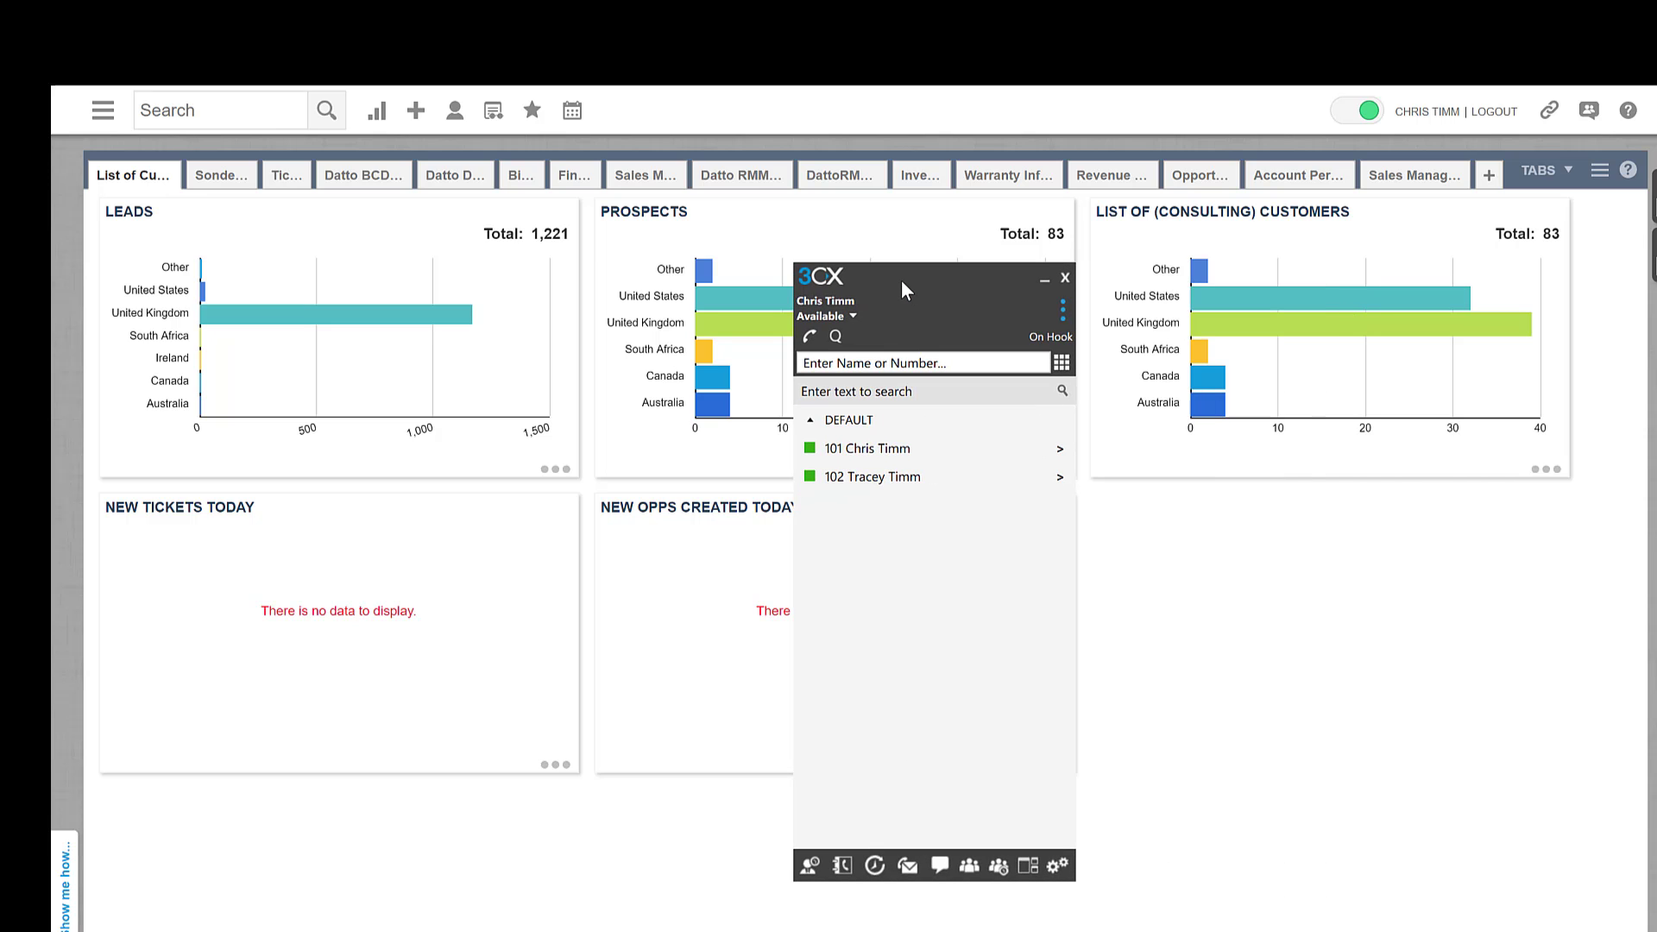
pyautogui.click(1059, 866)
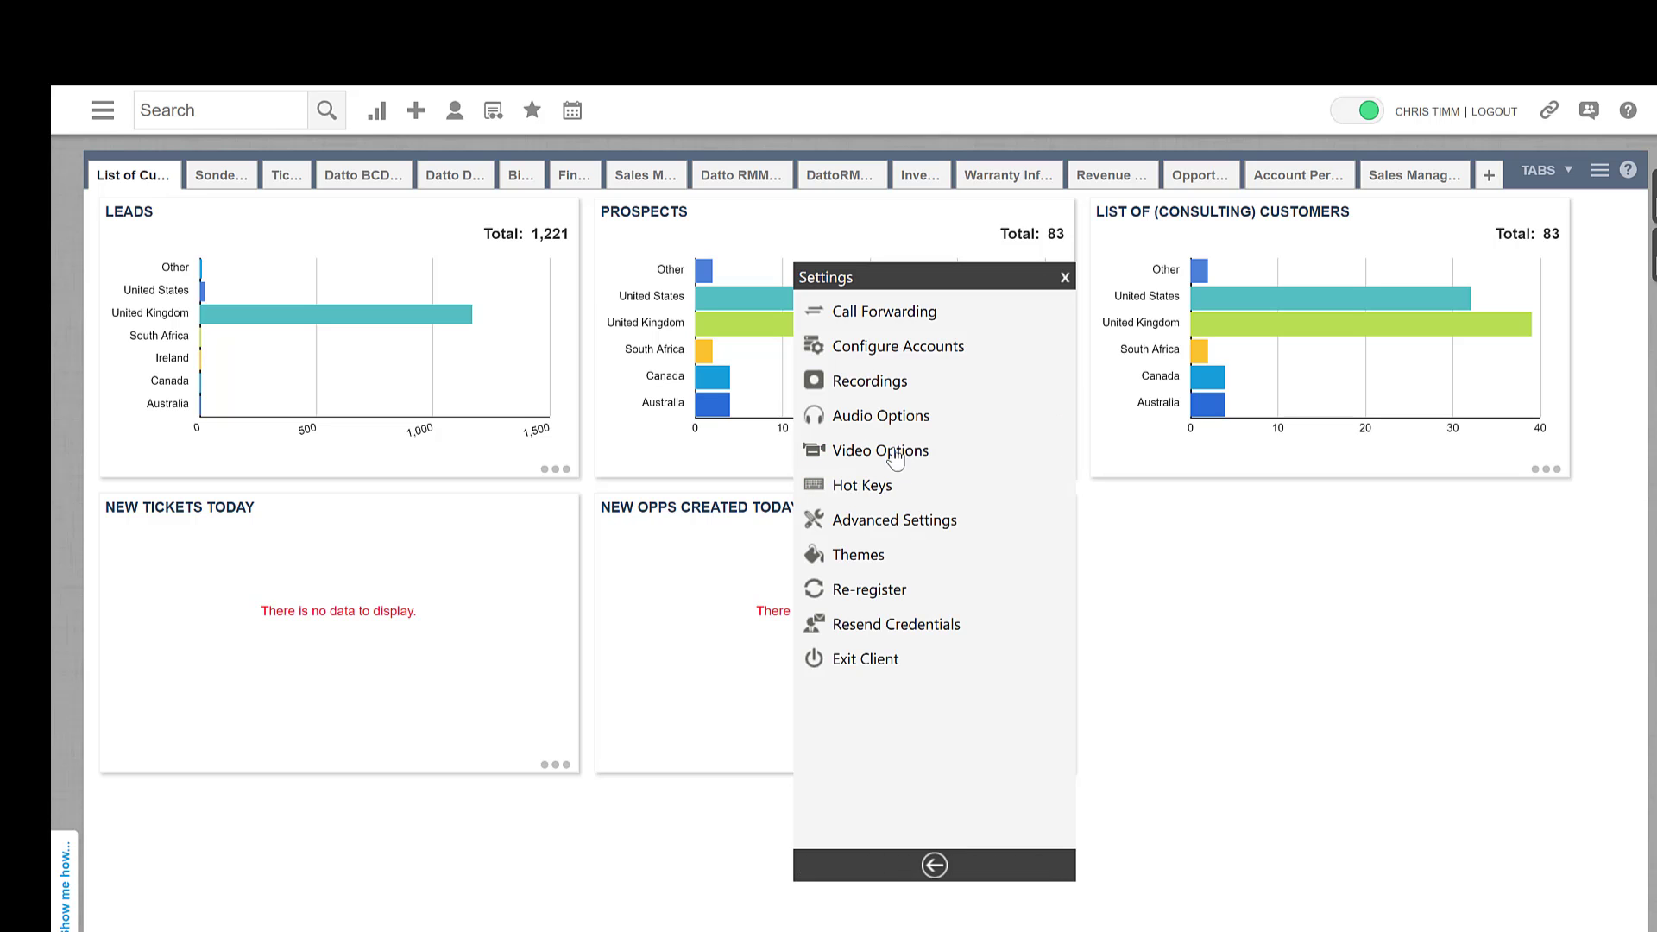
pyautogui.click(887, 528)
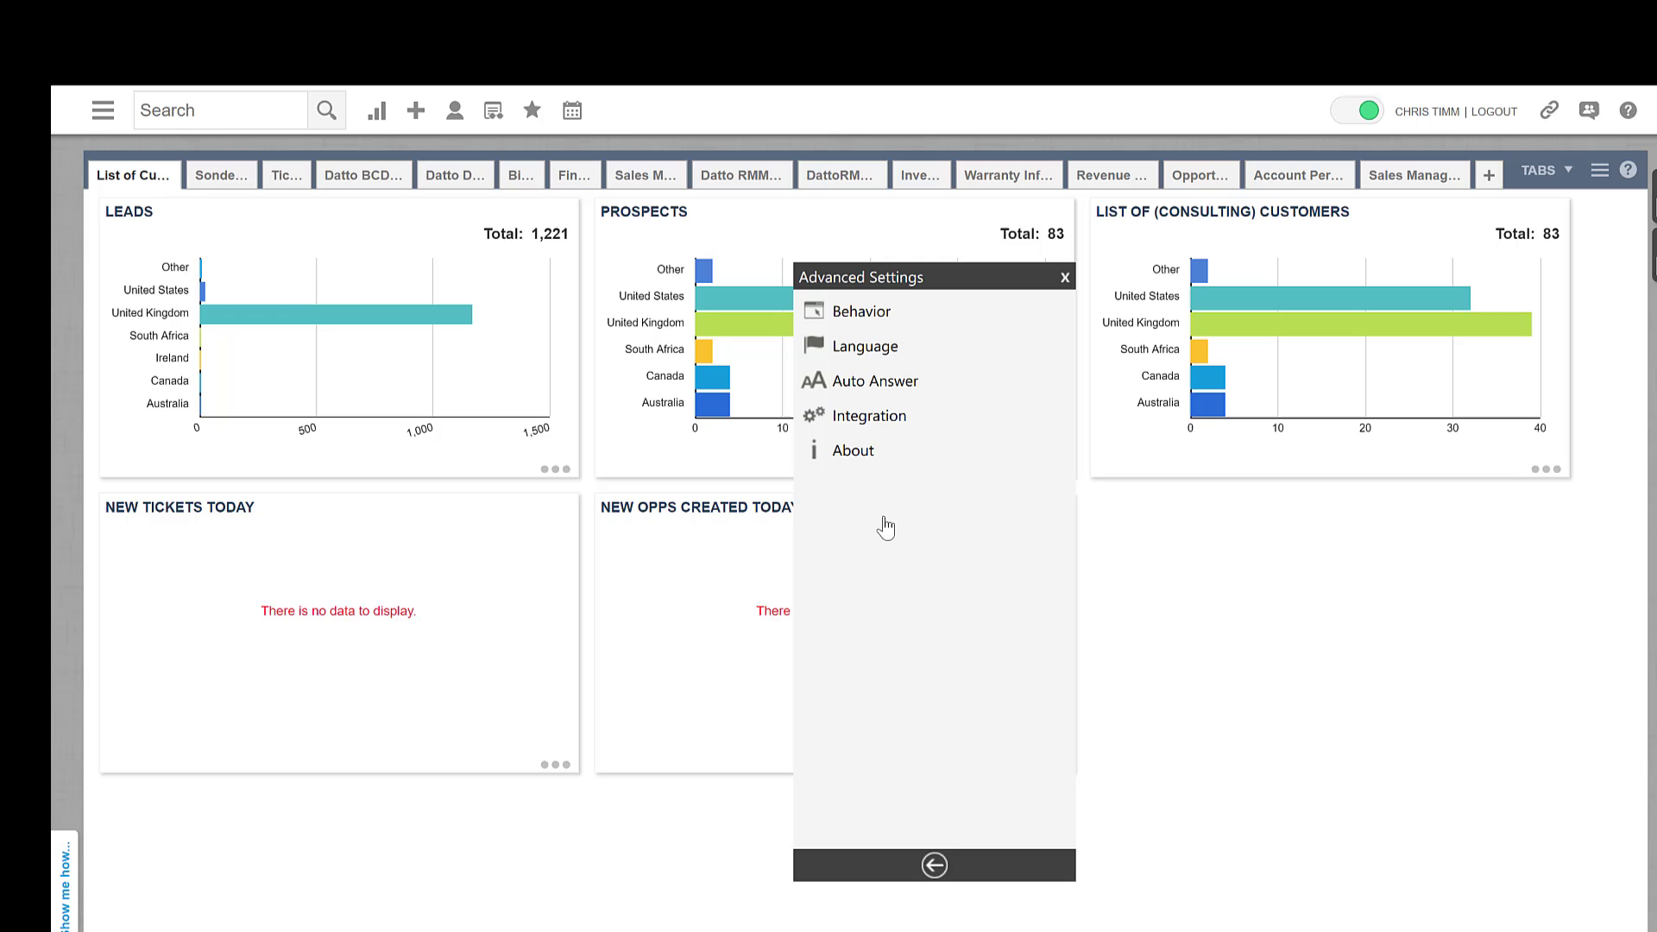
pyautogui.click(863, 313)
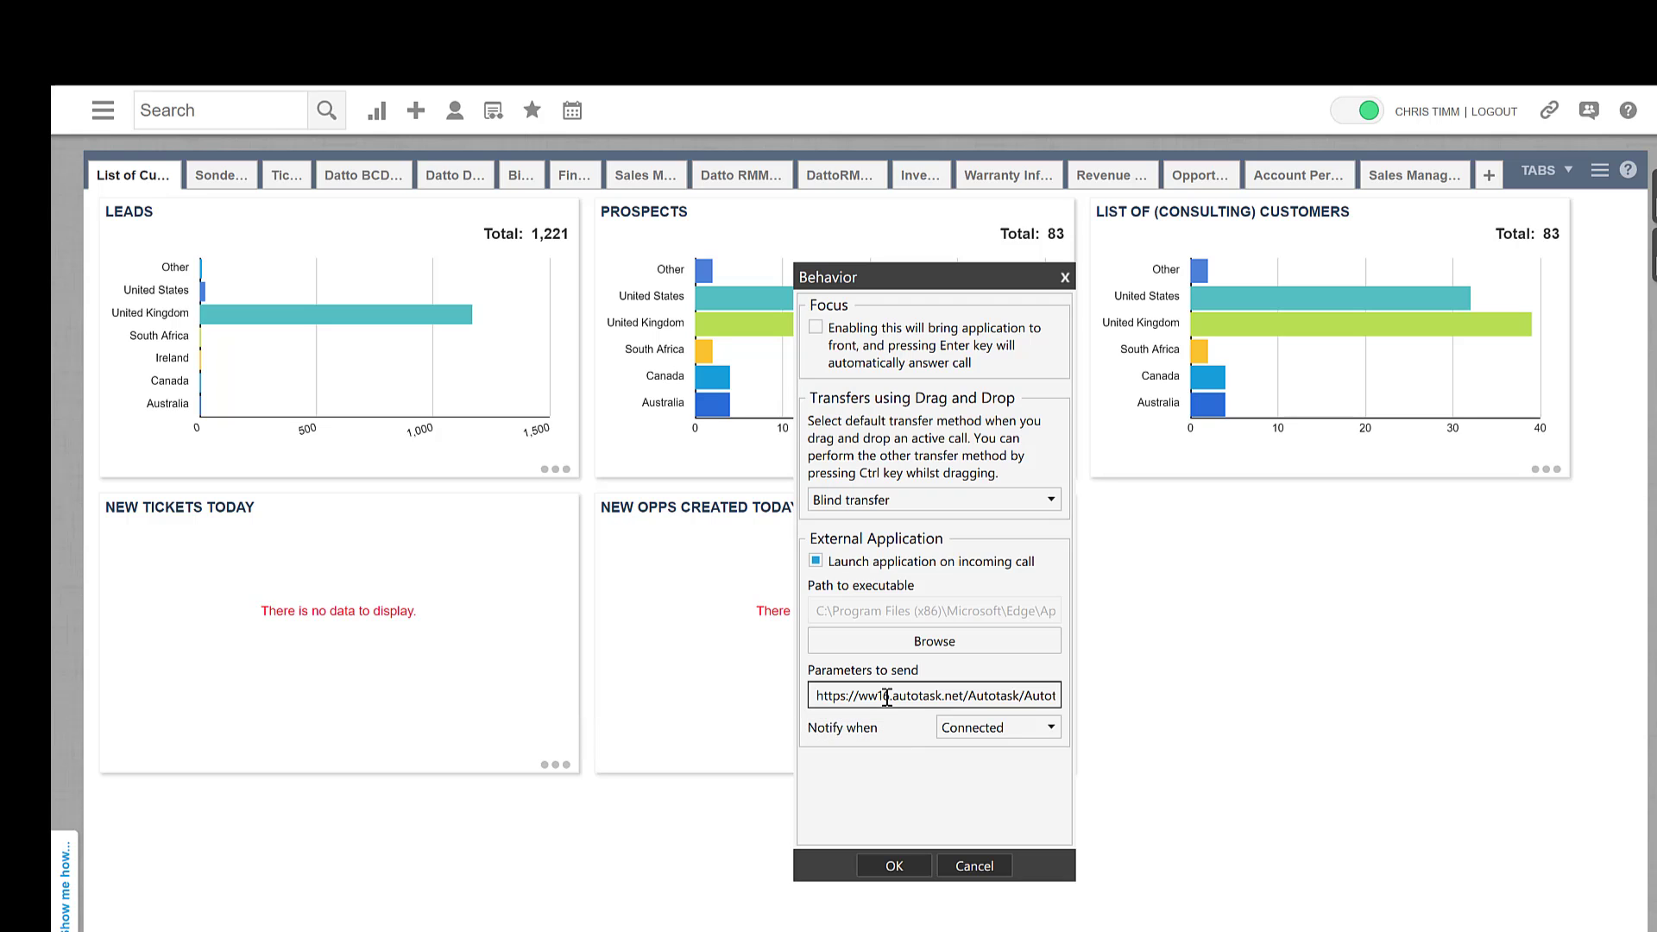
# - Inspect the URL under Parameters to send and compare it with the New Ticket URL in the Word guide
pyautogui.moveTo(886, 697); pyautogui.dragTo(893, 699)
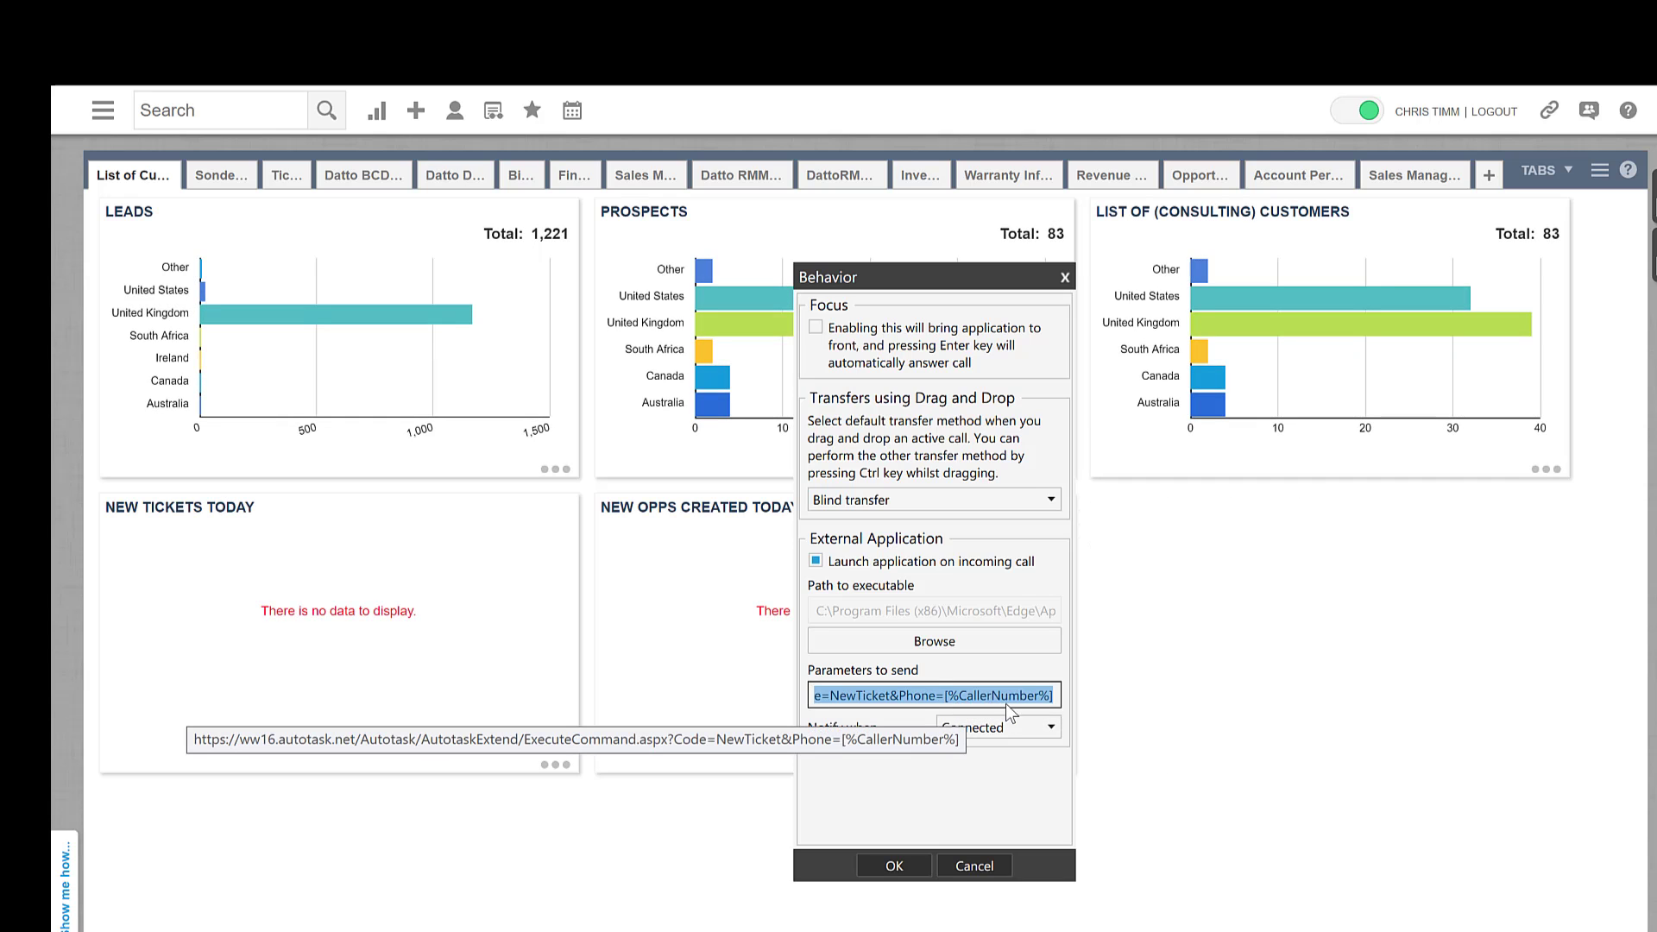
pyautogui.press('Return')
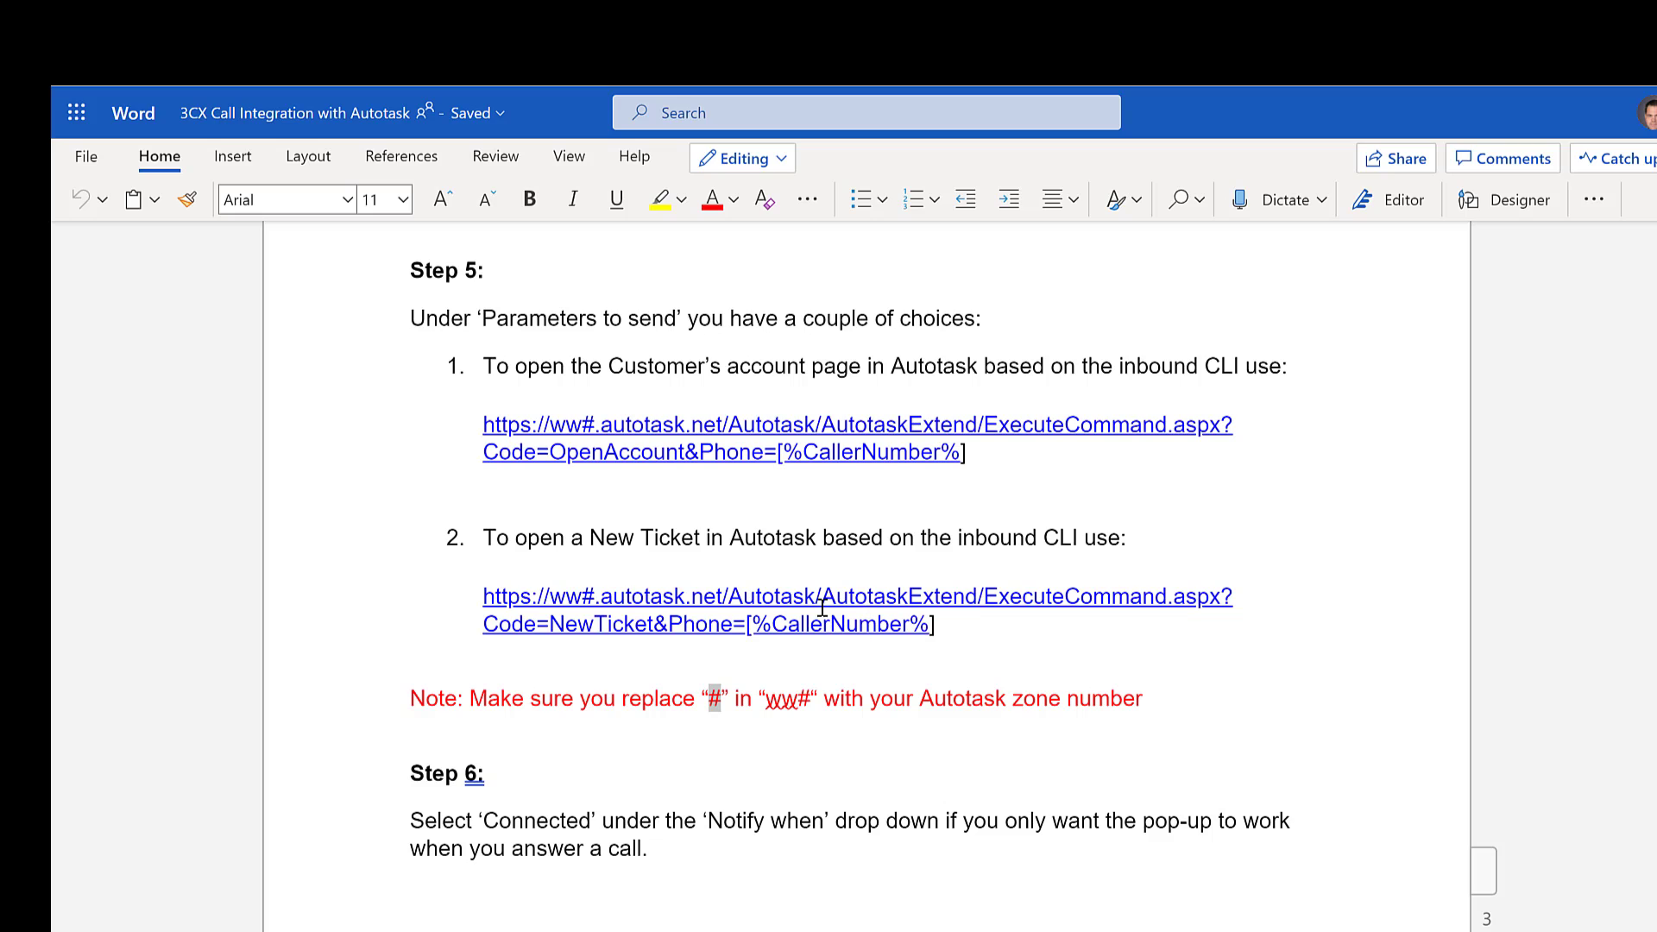
pyautogui.click(954, 623)
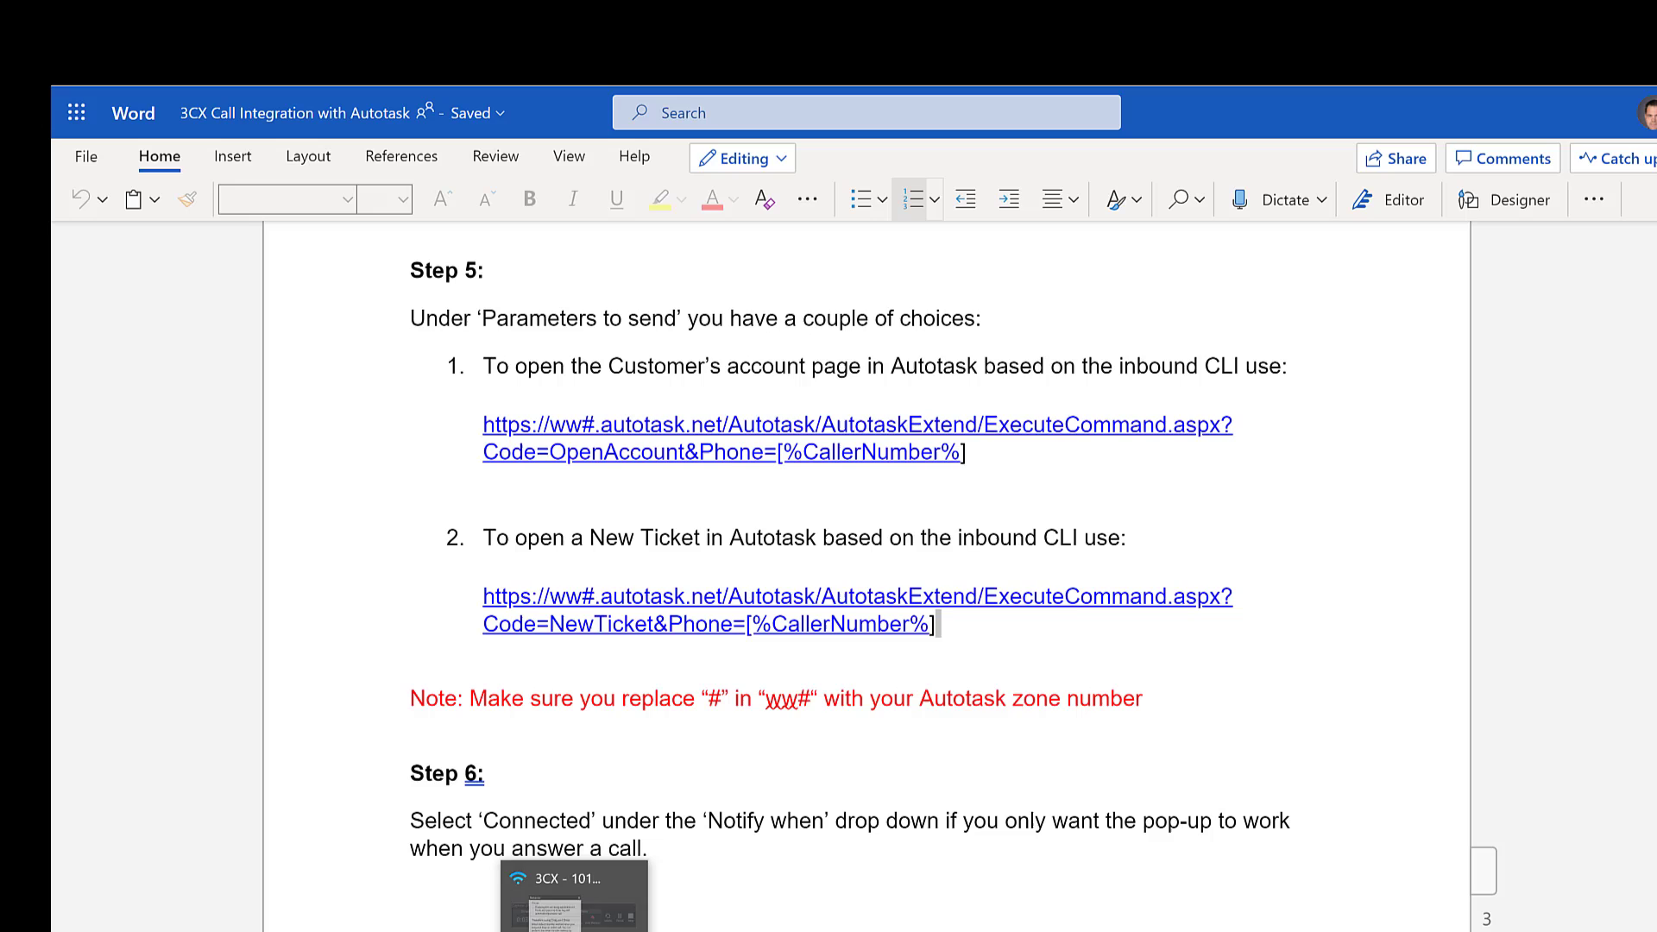
# - Return to the 3CX Behavior settings, choose Connected for Notify when, and save the settings
pyautogui.click(560, 894)
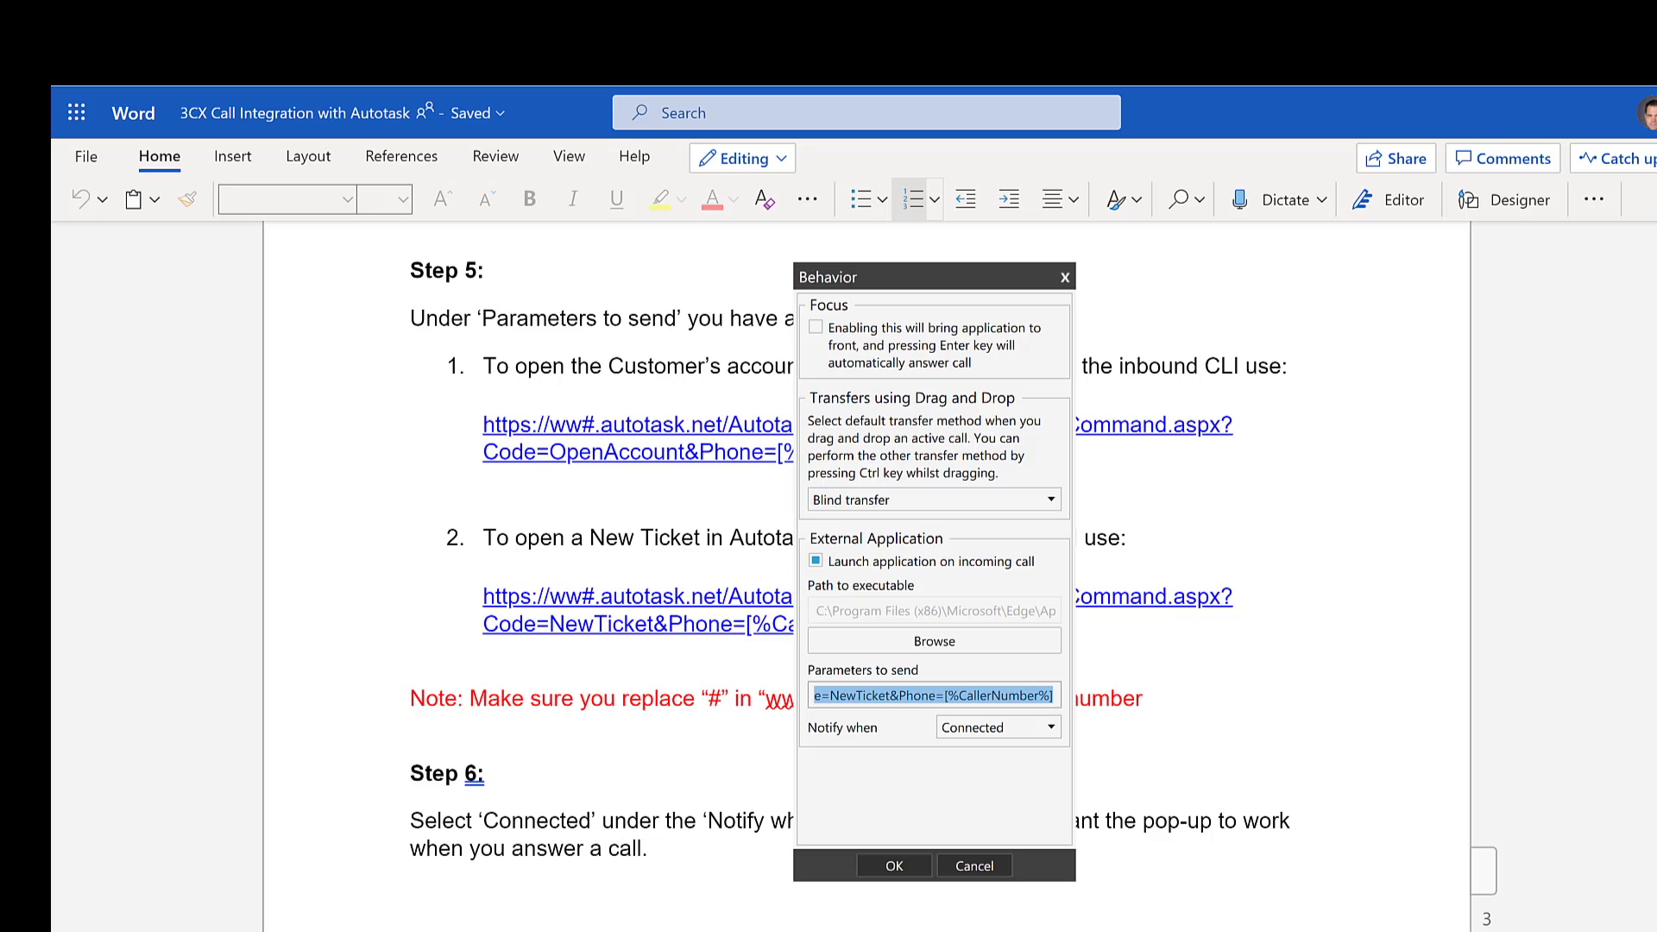
pyautogui.click(978, 733)
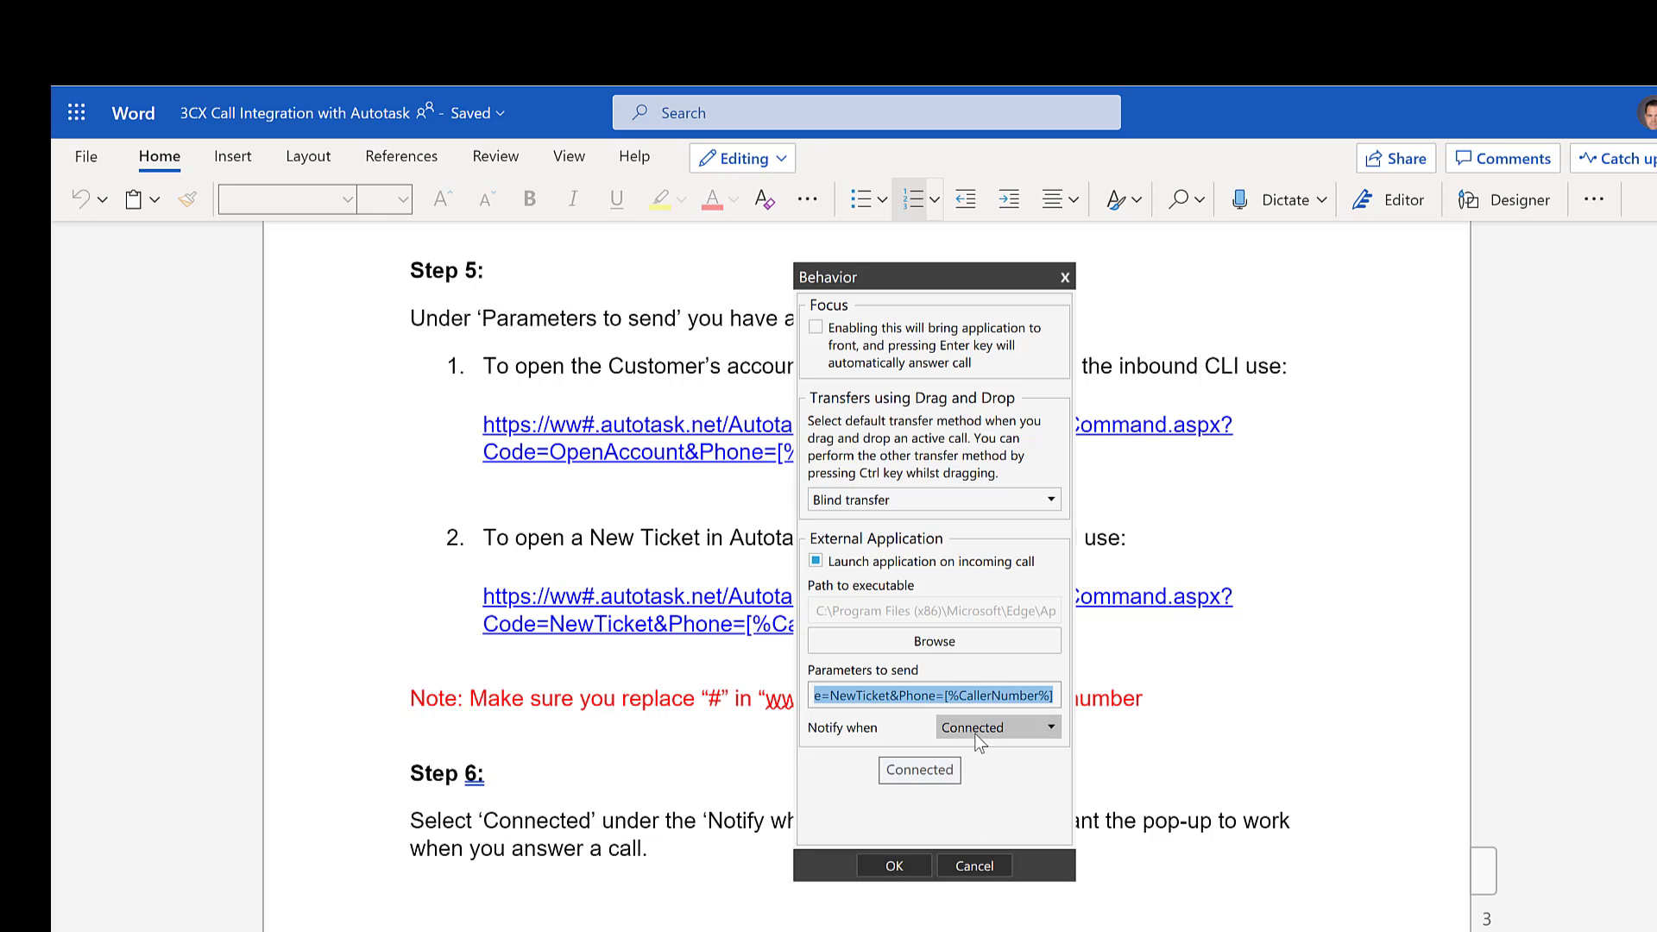
pyautogui.click(975, 733)
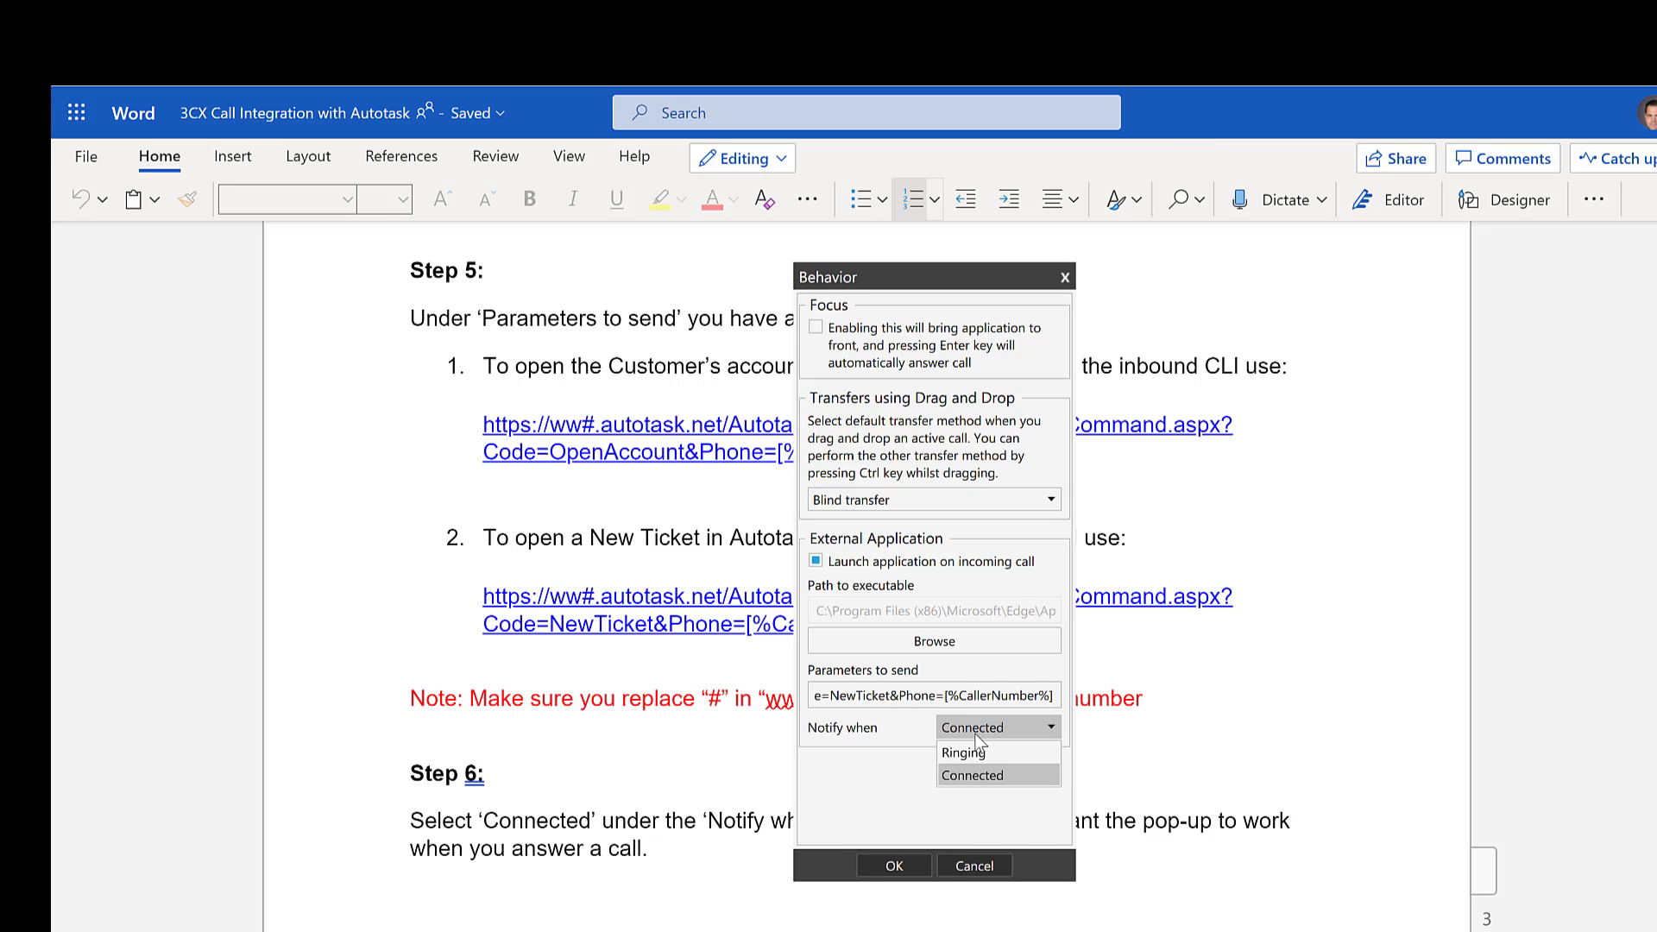
pyautogui.click(973, 775)
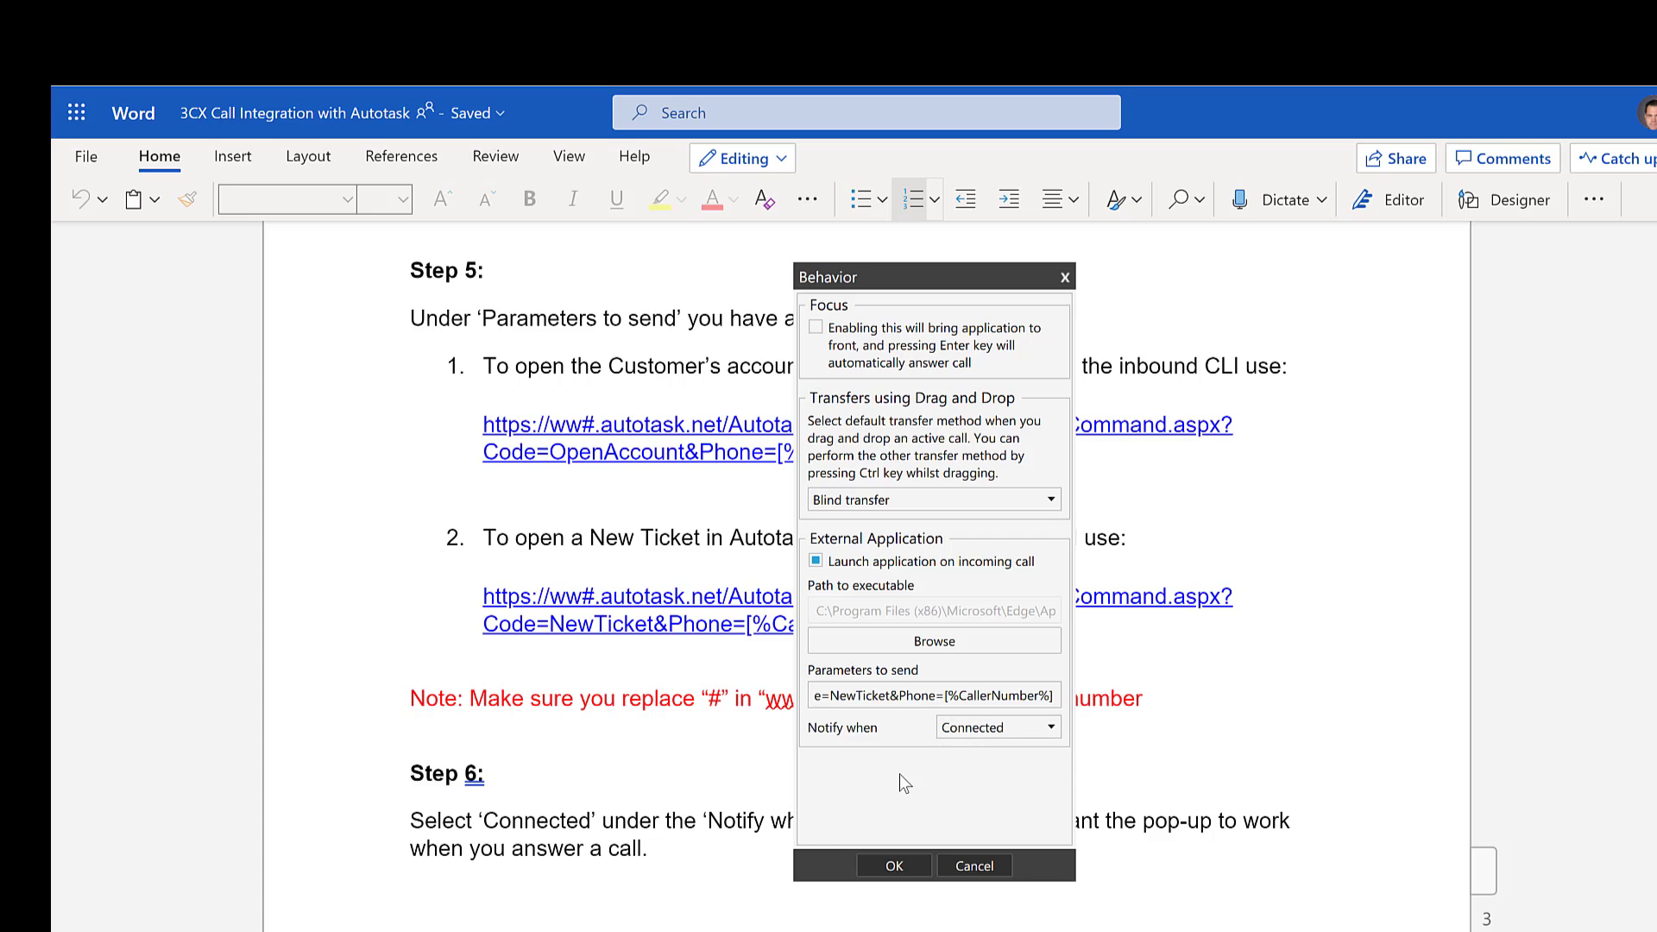
pyautogui.click(895, 866)
# - Leave the 3CX settings and close the client window
pyautogui.click(935, 866)
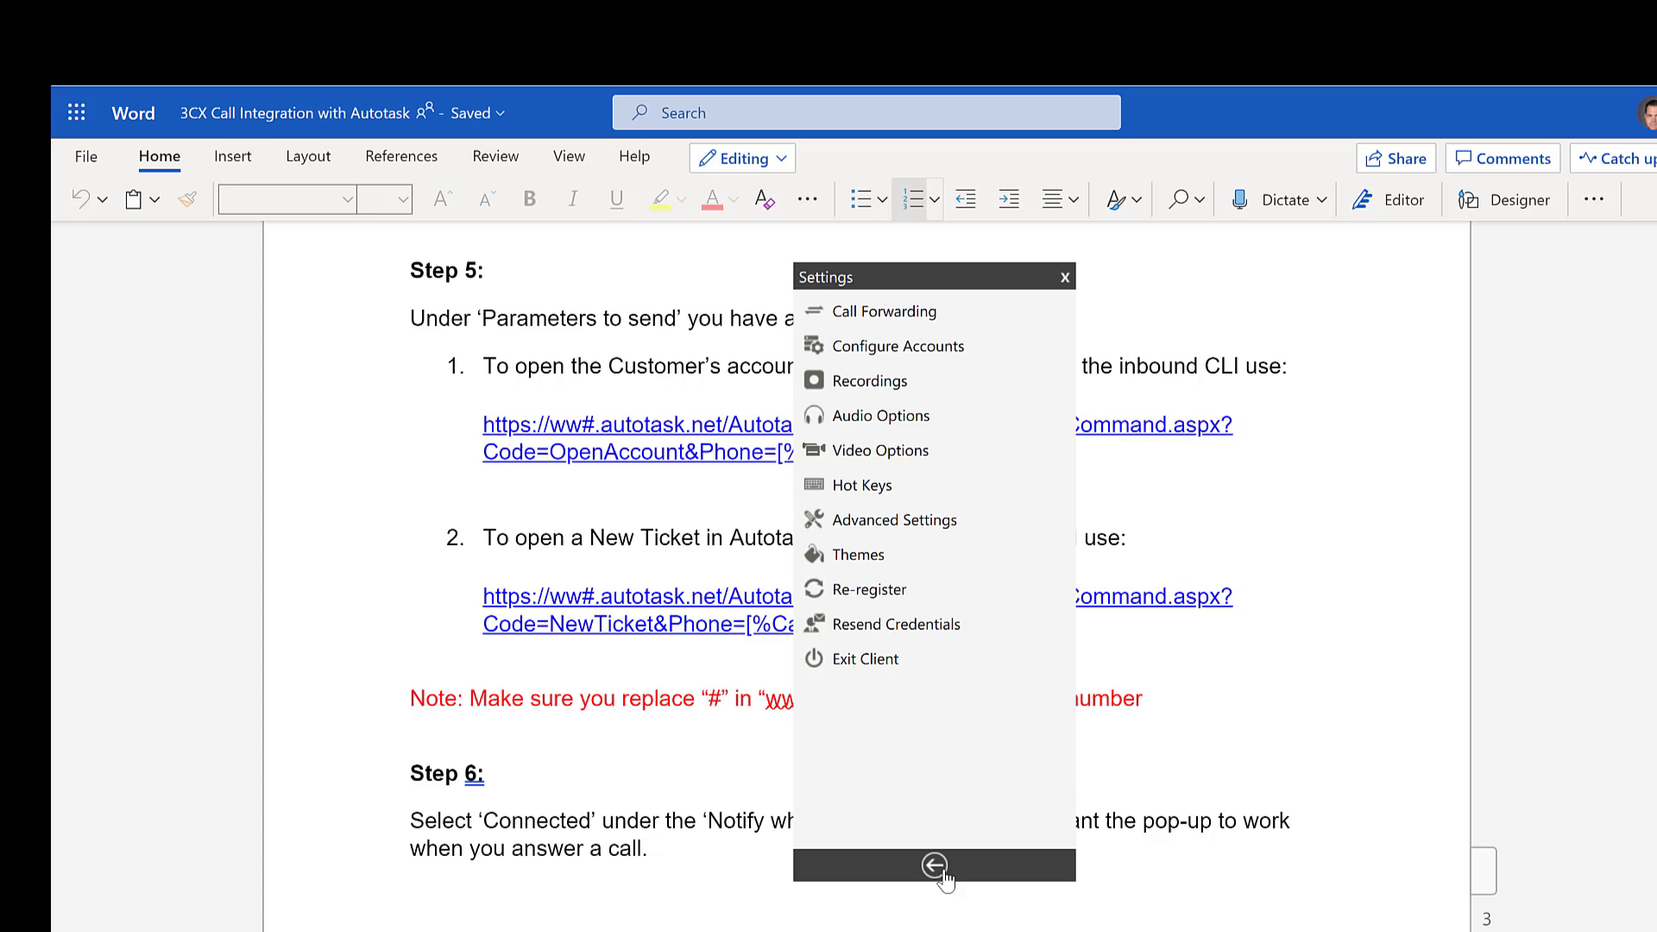
pyautogui.click(1065, 278)
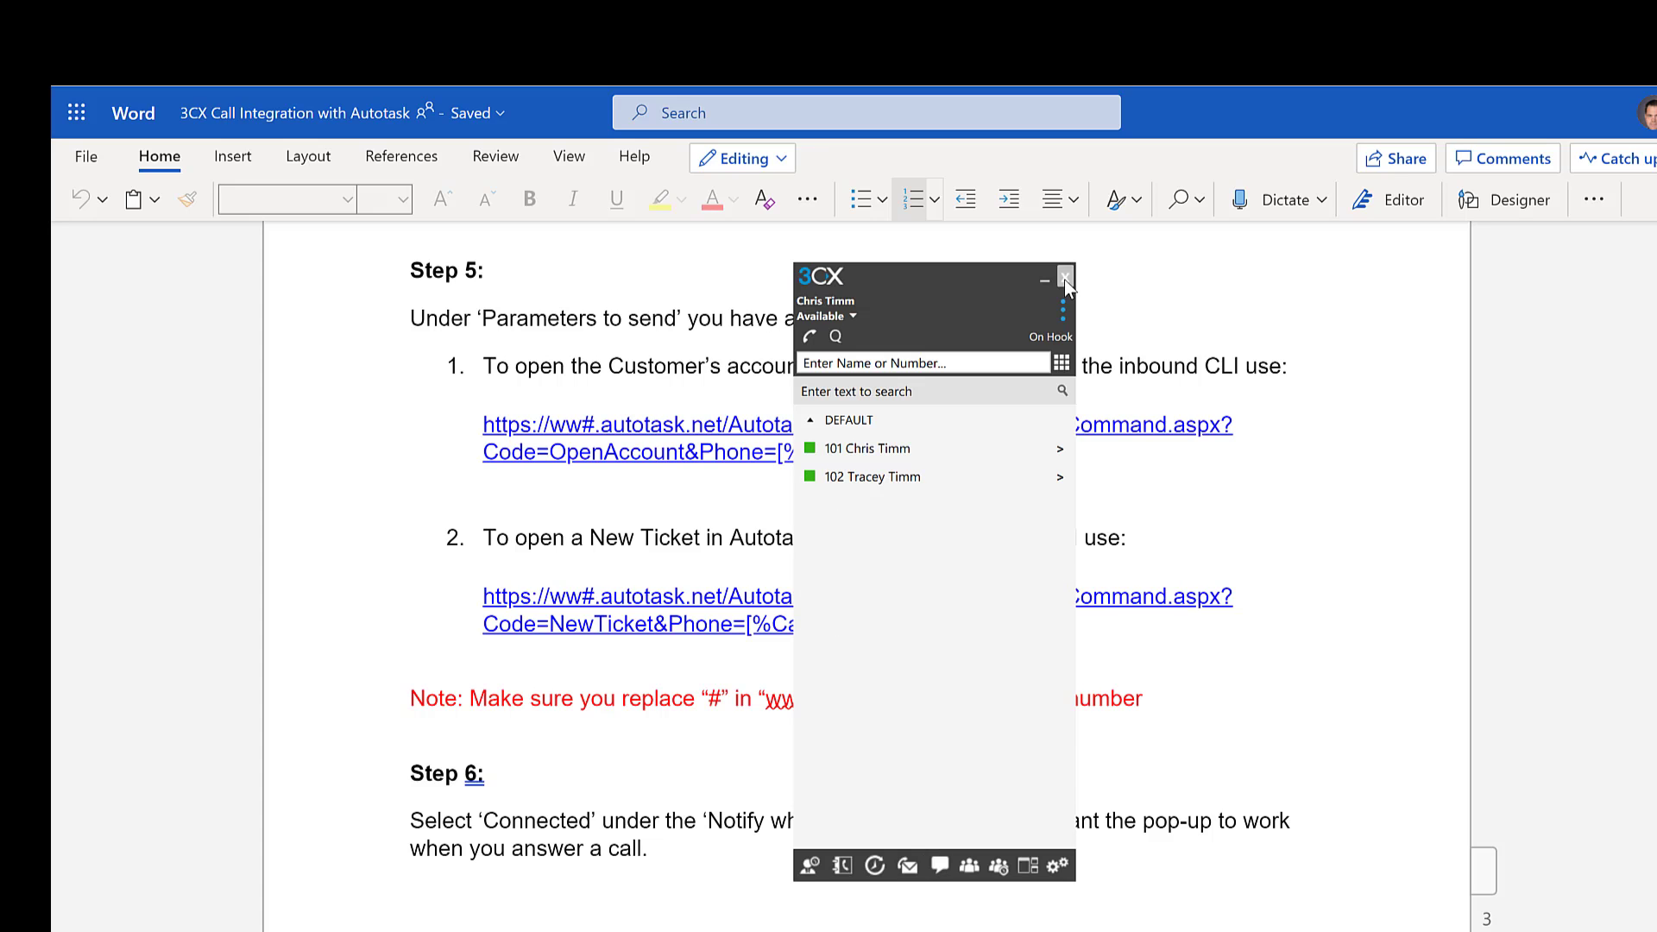
pyautogui.click(1065, 278)
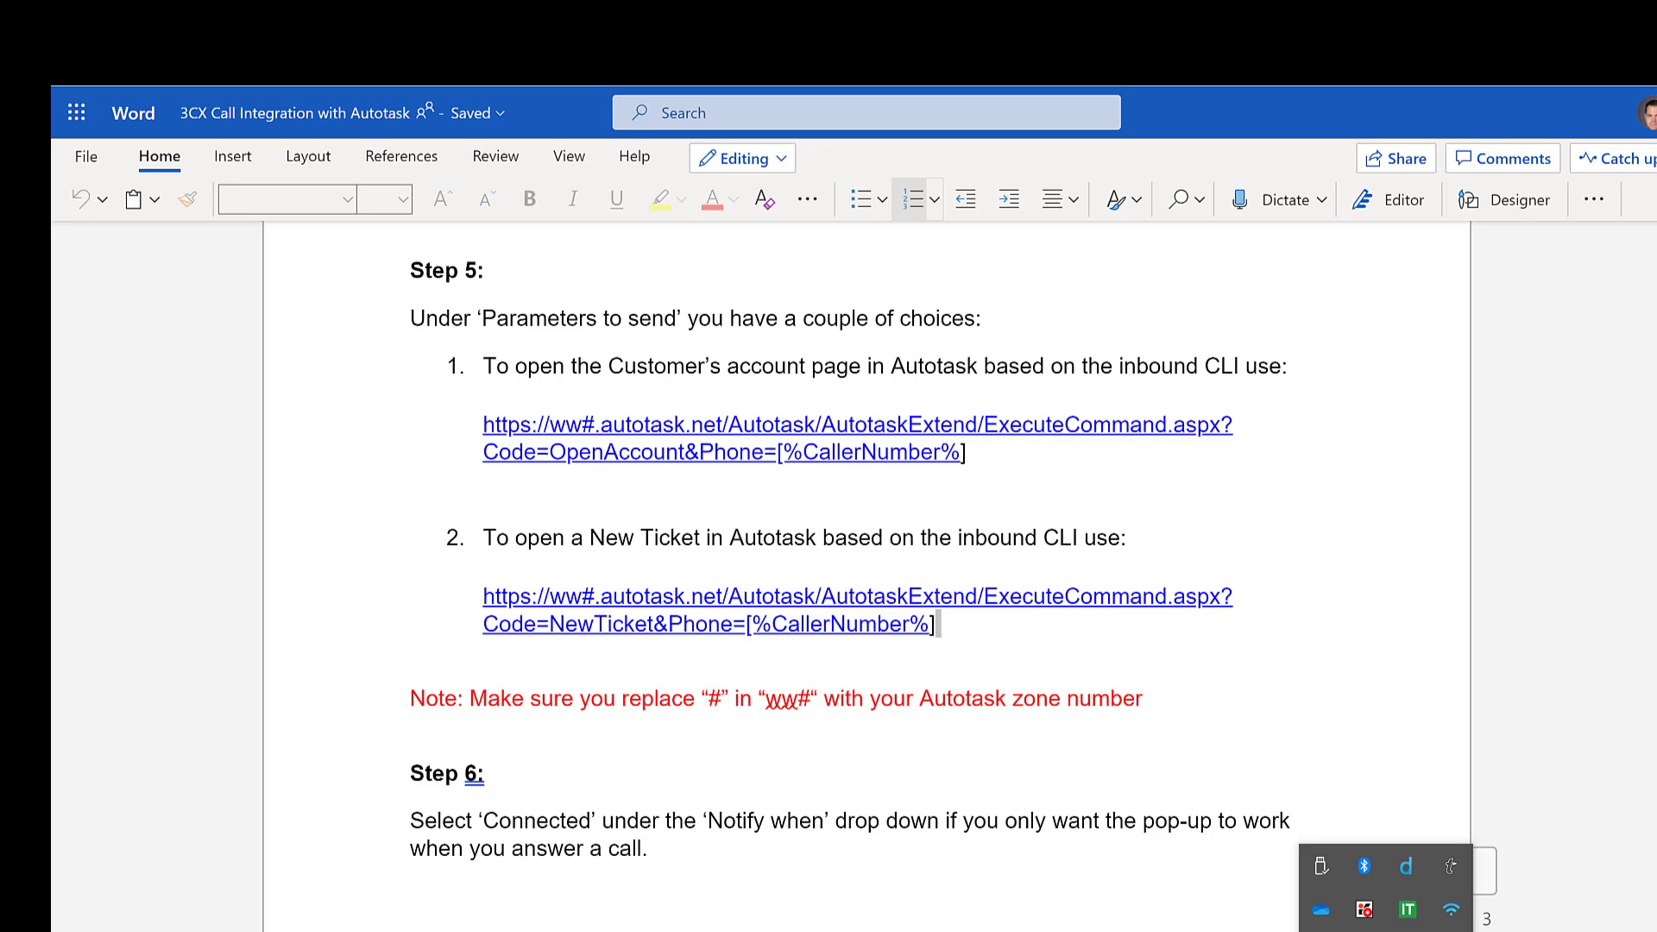
# - Exit the 3CX client still running in the background and relaunch 3CXPhone for Windows
pyautogui.rightClick(1439, 916)
pyautogui.click(1438, 921)
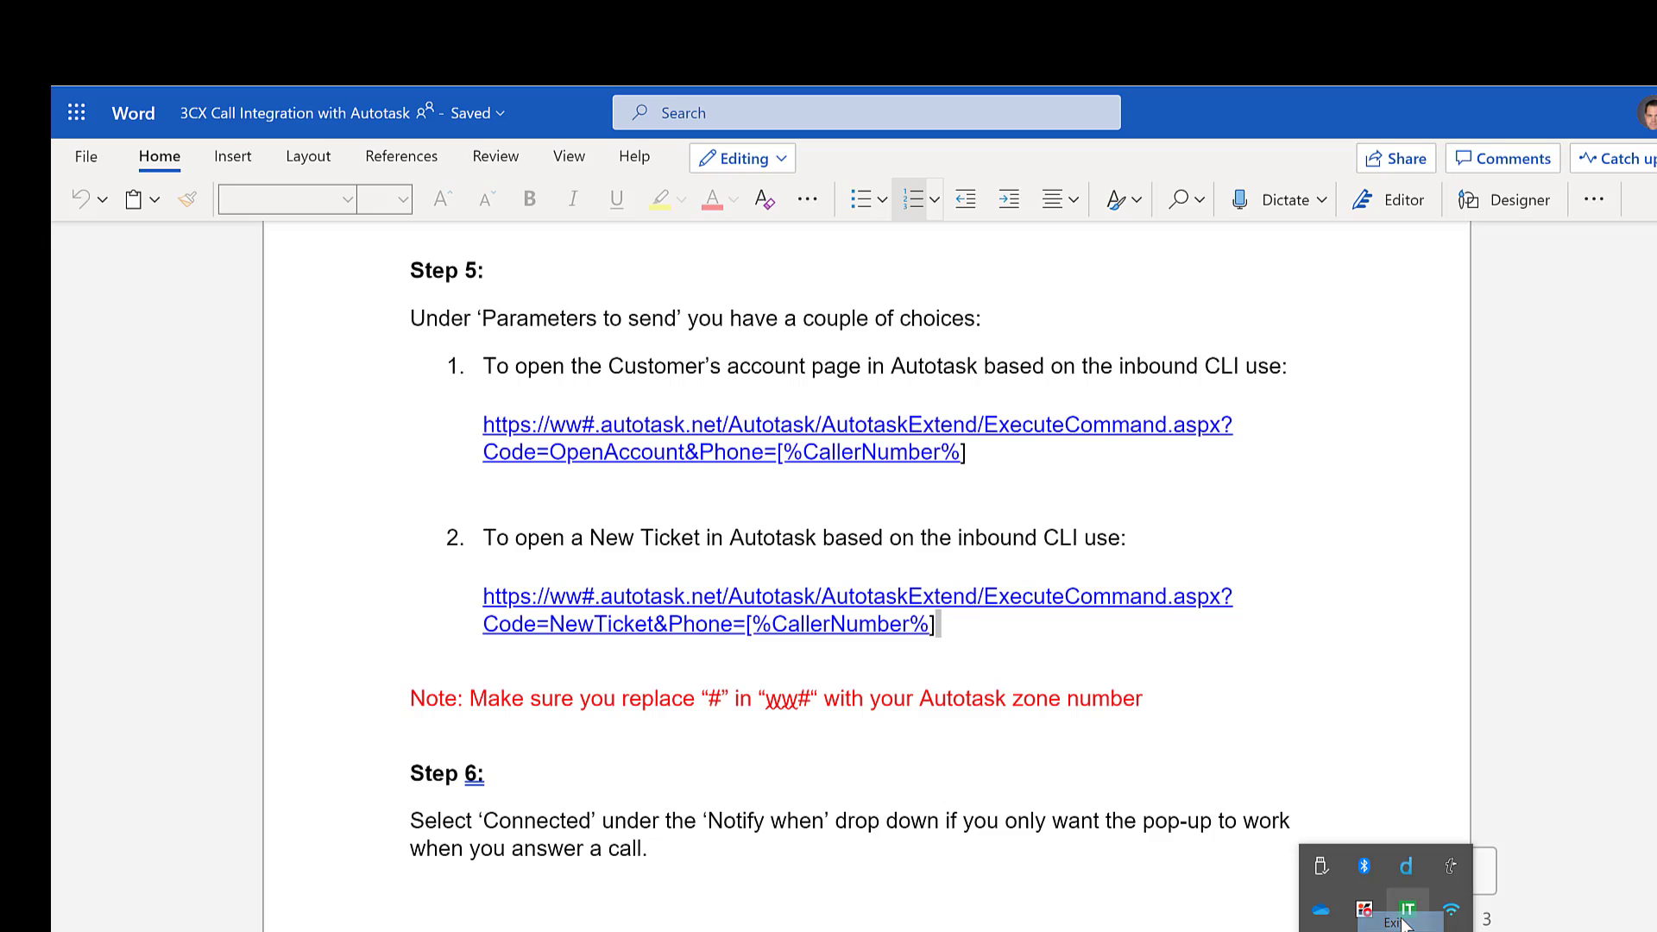
pyautogui.click(1465, 920)
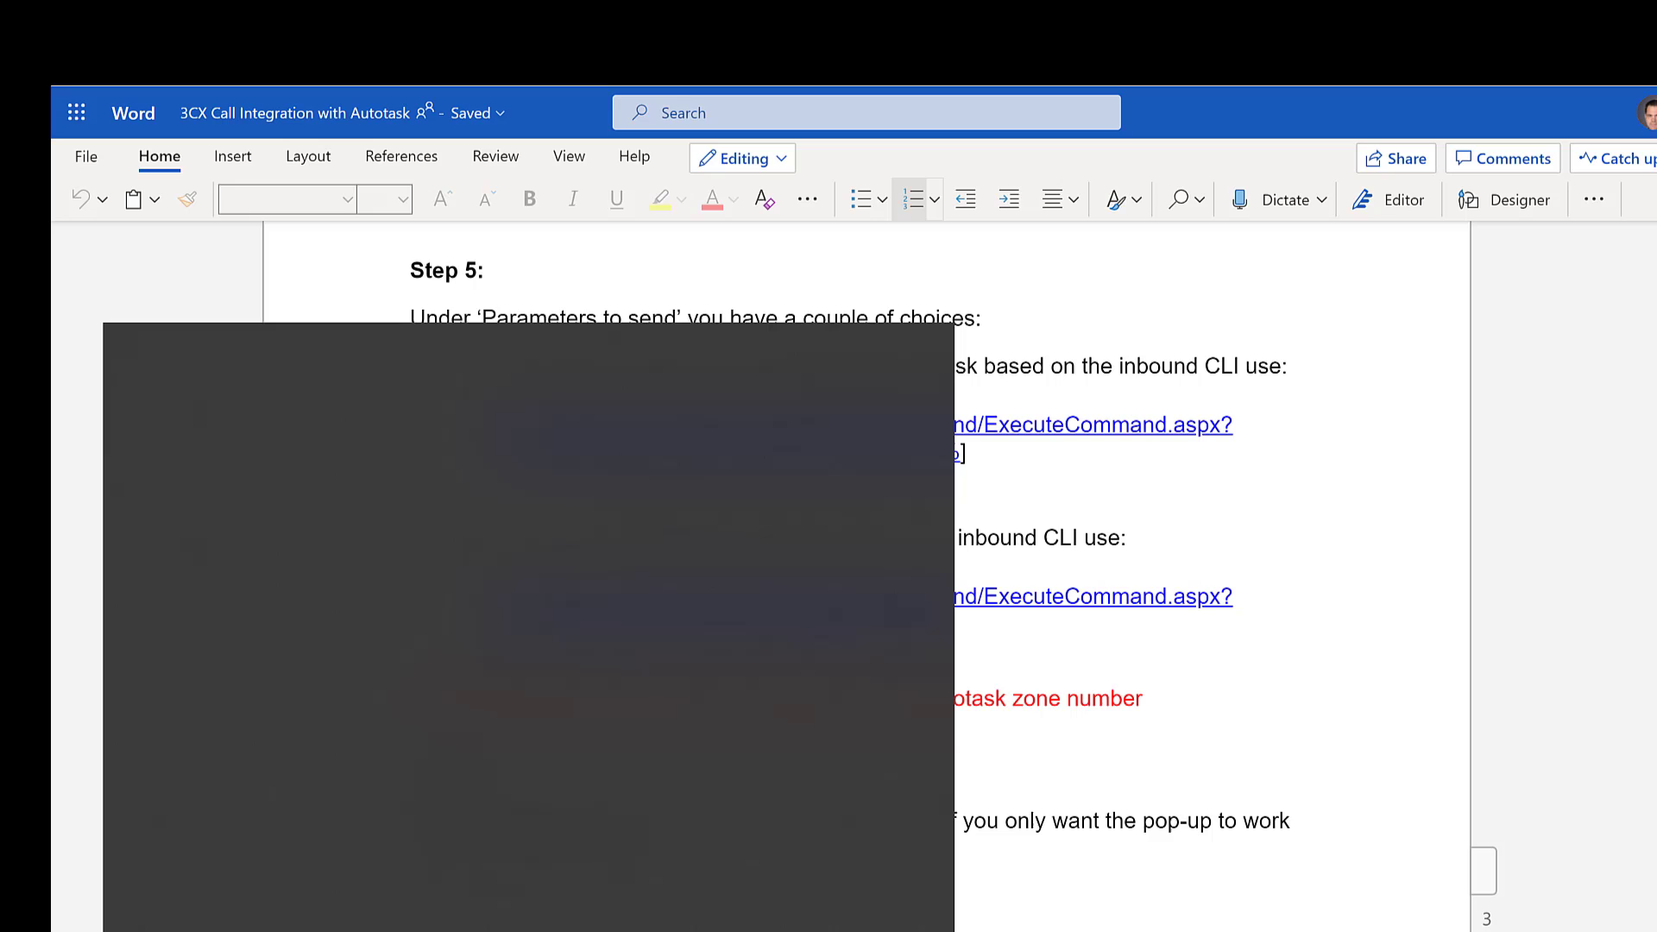
pyautogui.write('3cx')
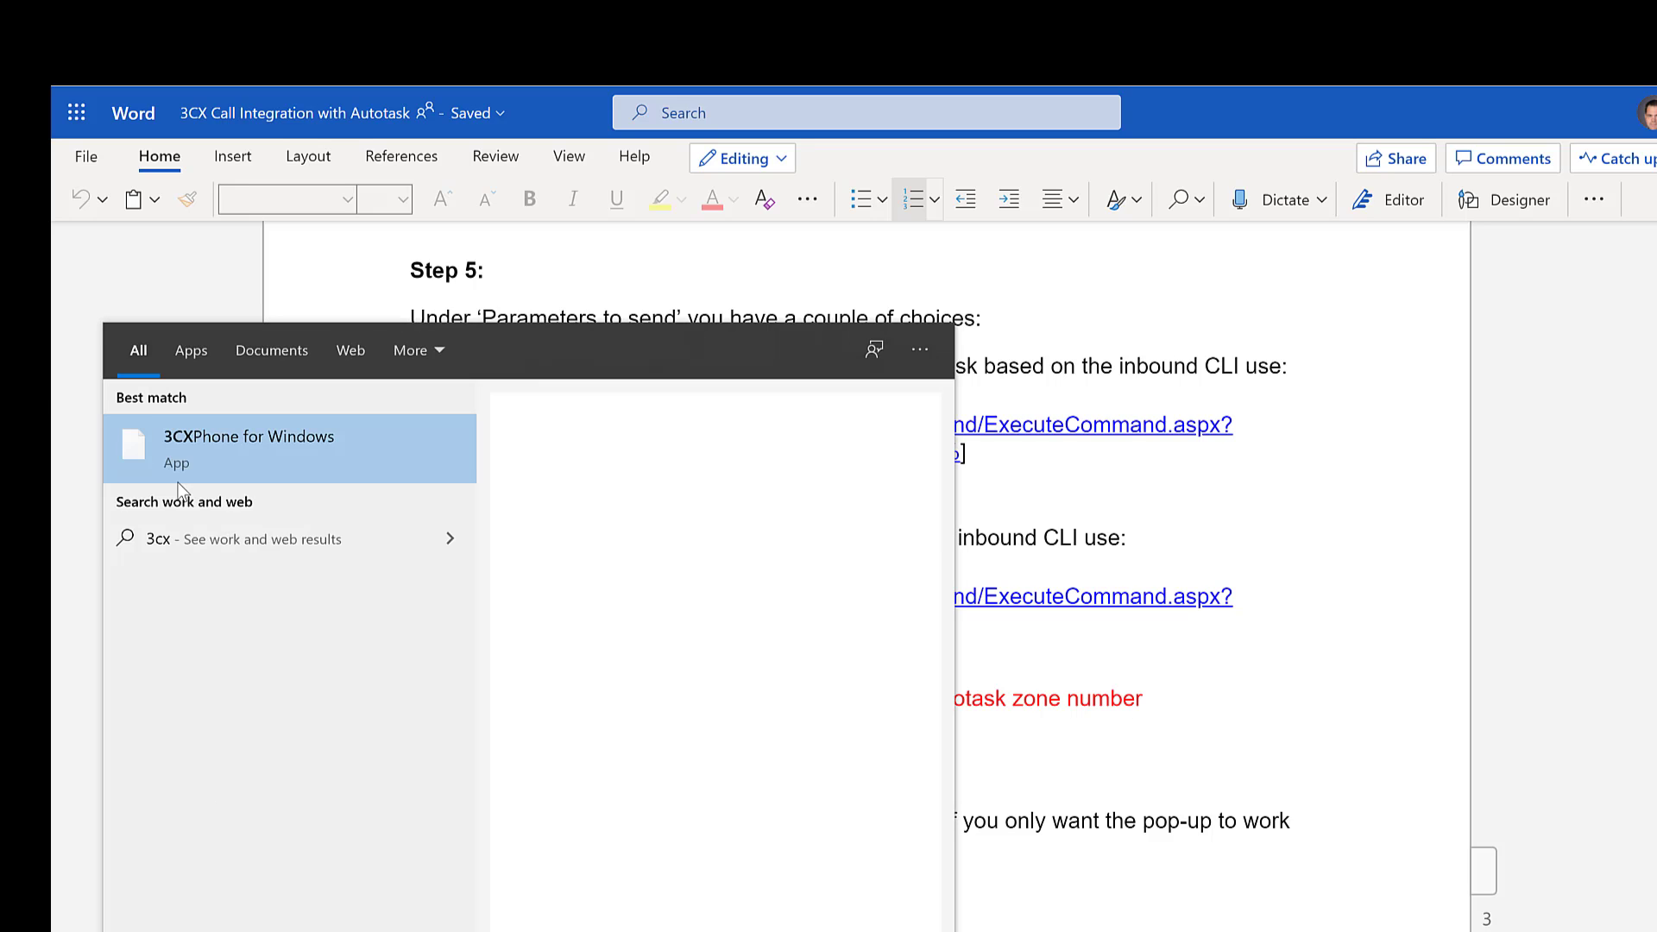
pyautogui.click(212, 433)
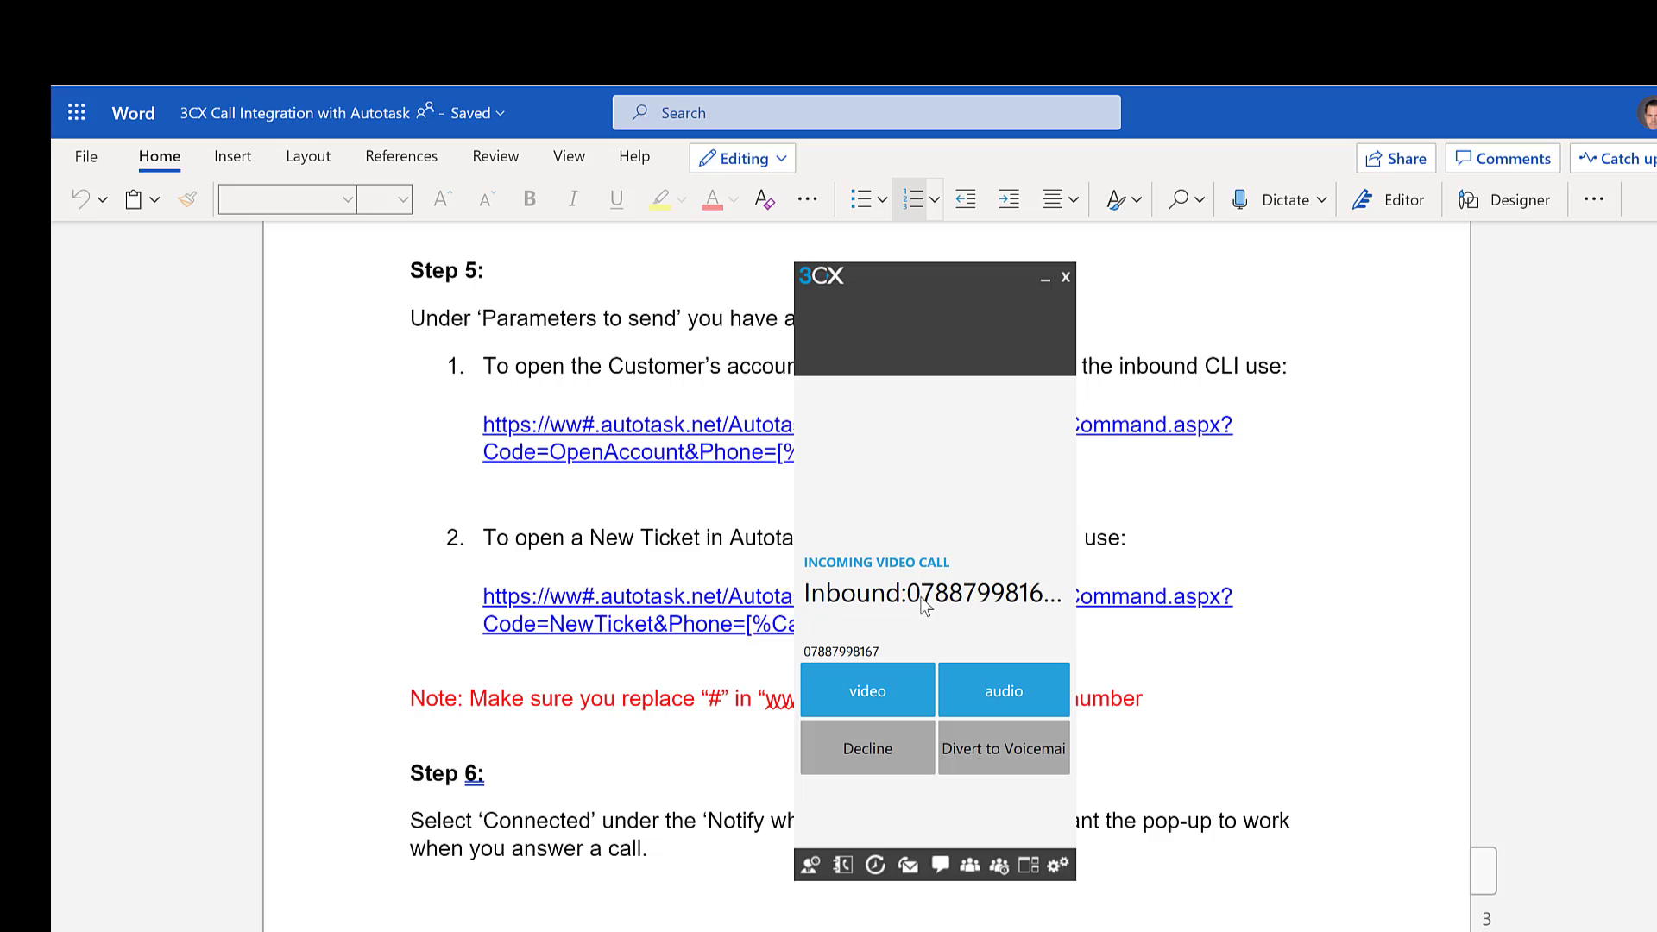
# - Answer the incoming test call with audio, check the account on the new Autotask ticket, and cancel the ticket
pyautogui.click(1008, 699)
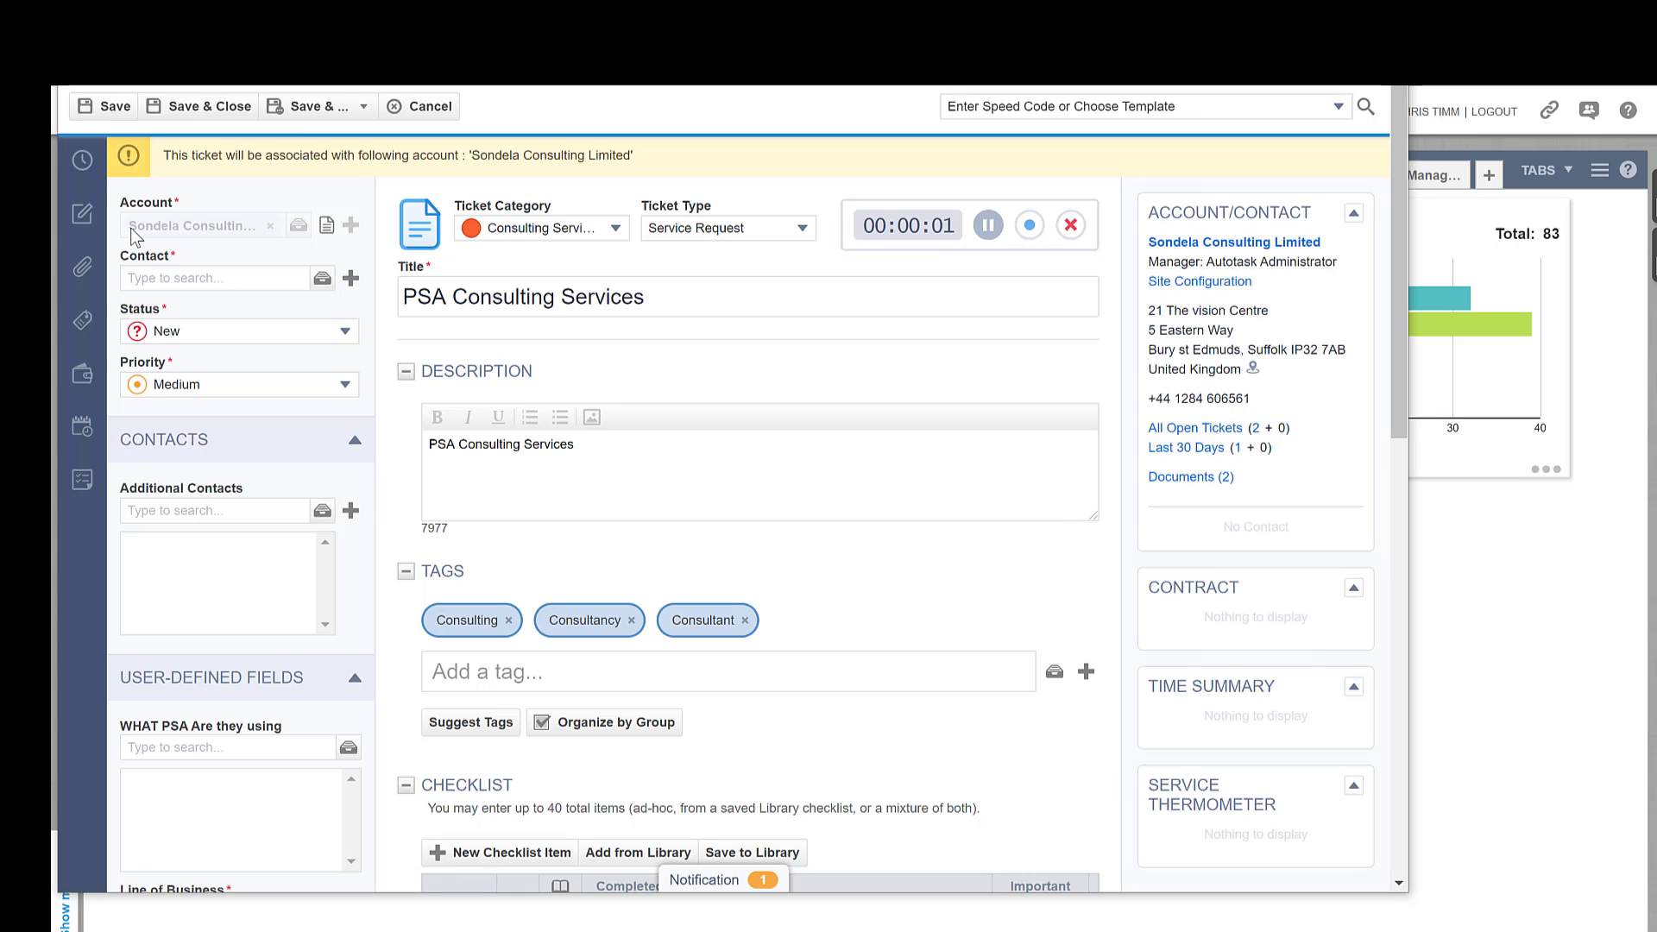
pyautogui.moveTo(158, 224)
pyautogui.click(419, 105)
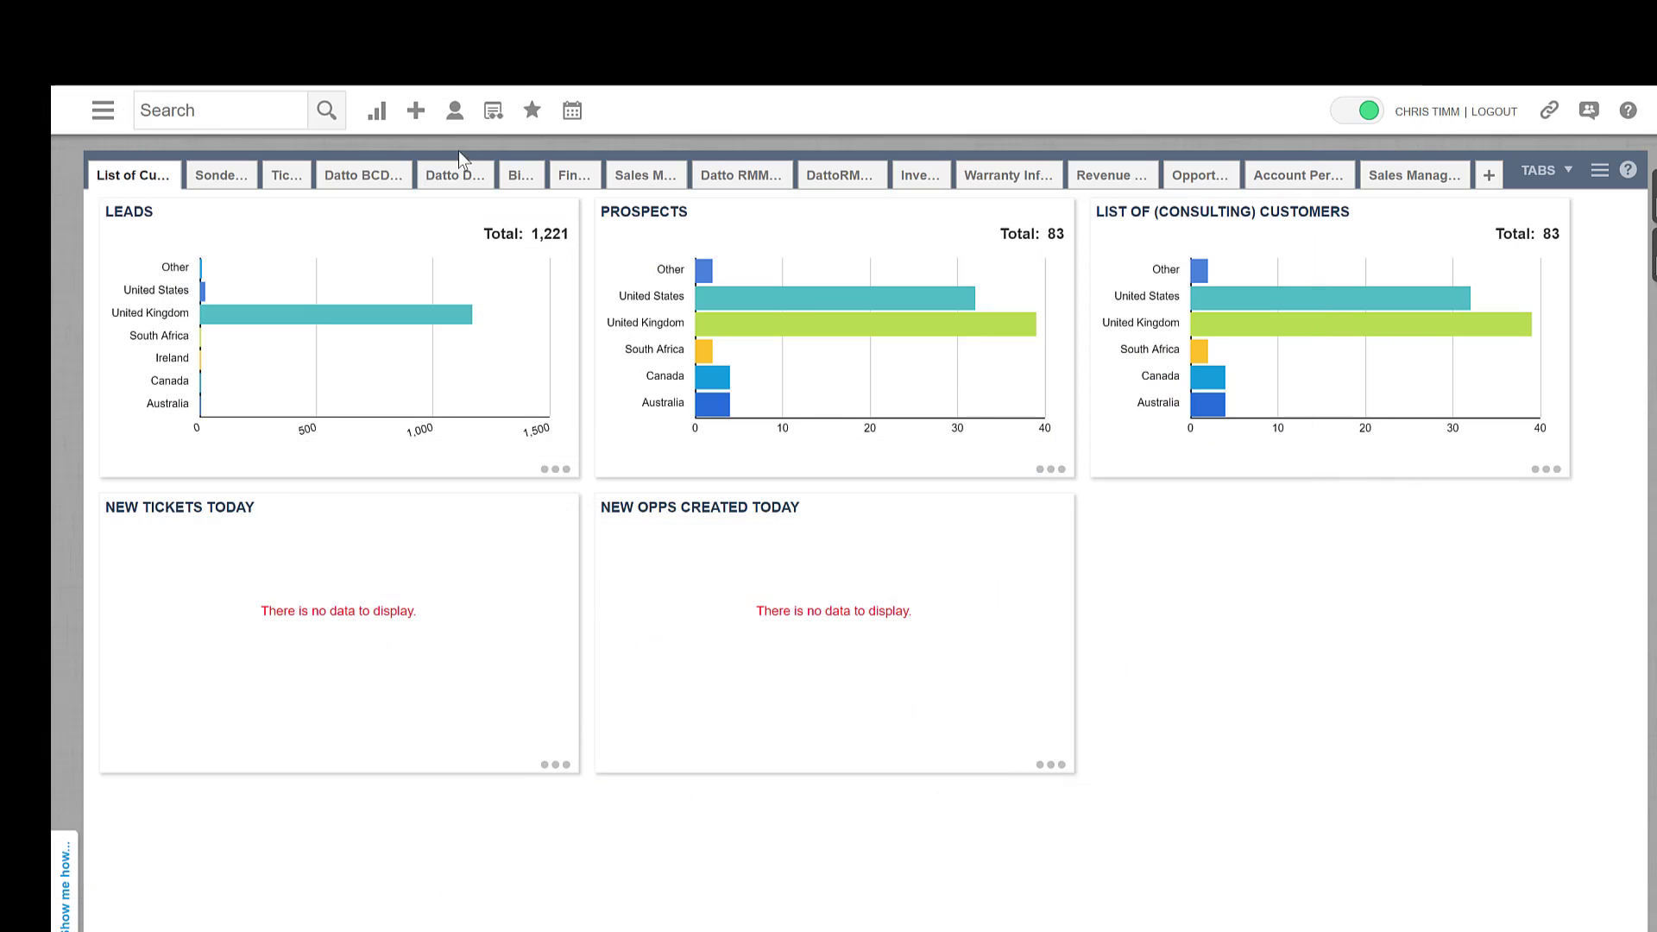
# - Search the CRM contacts by last name and highlight the mobile number of the Sondela Consulting Limited contact
pyautogui.click(97, 121)
pyautogui.moveTo(127, 179)
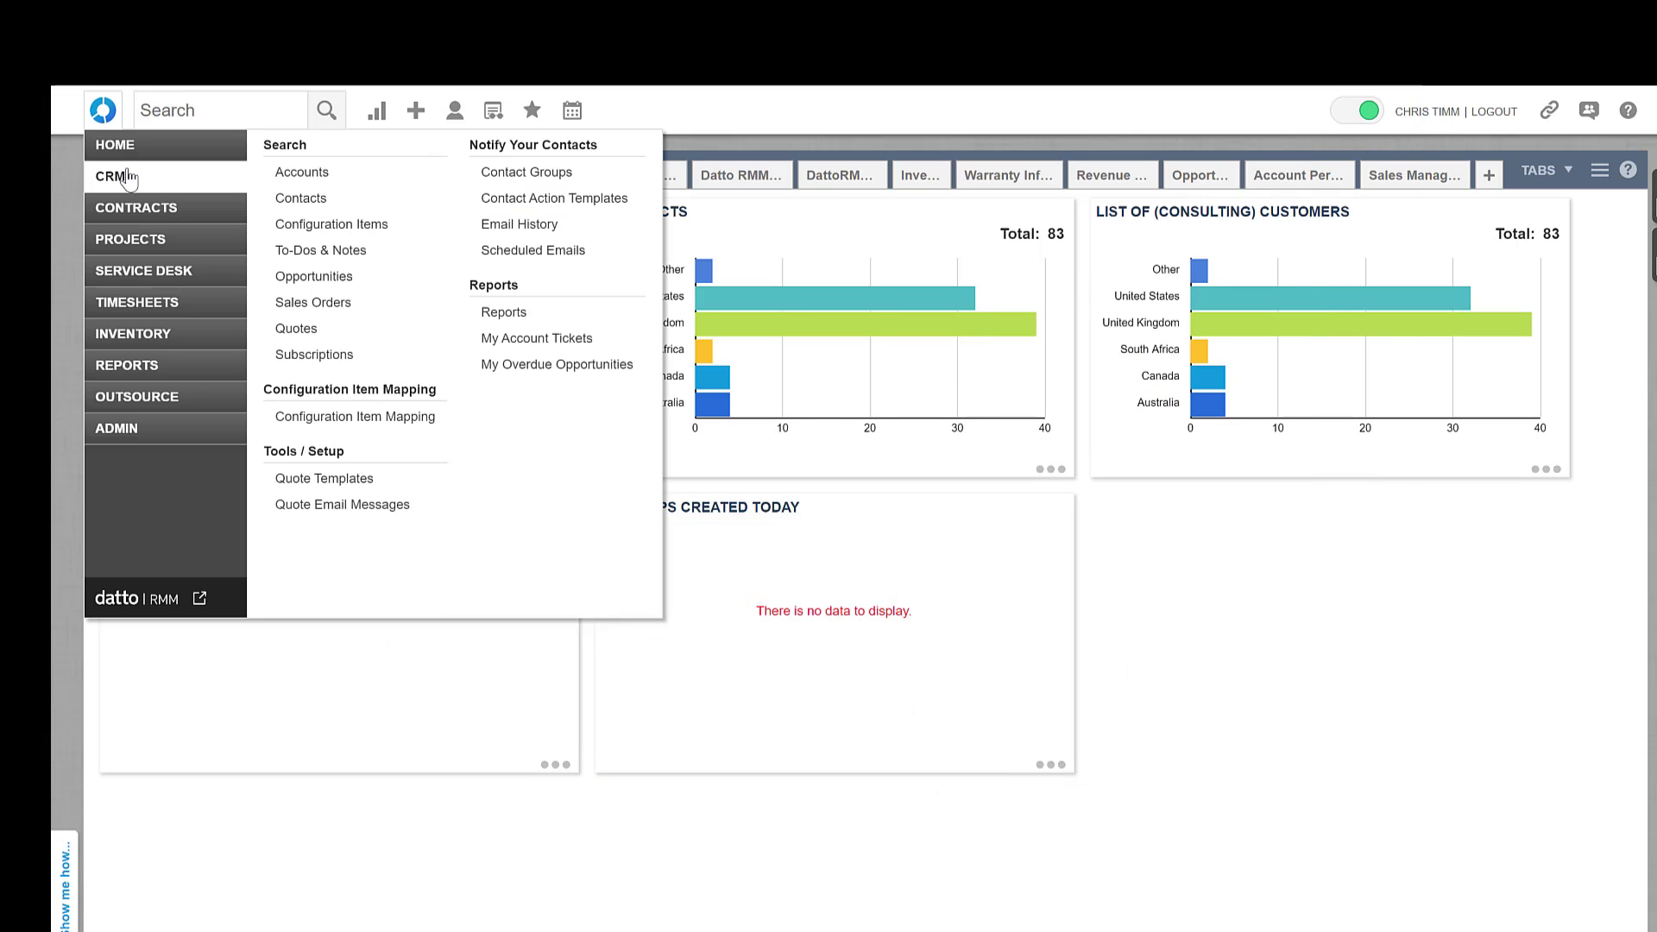
pyautogui.click(327, 199)
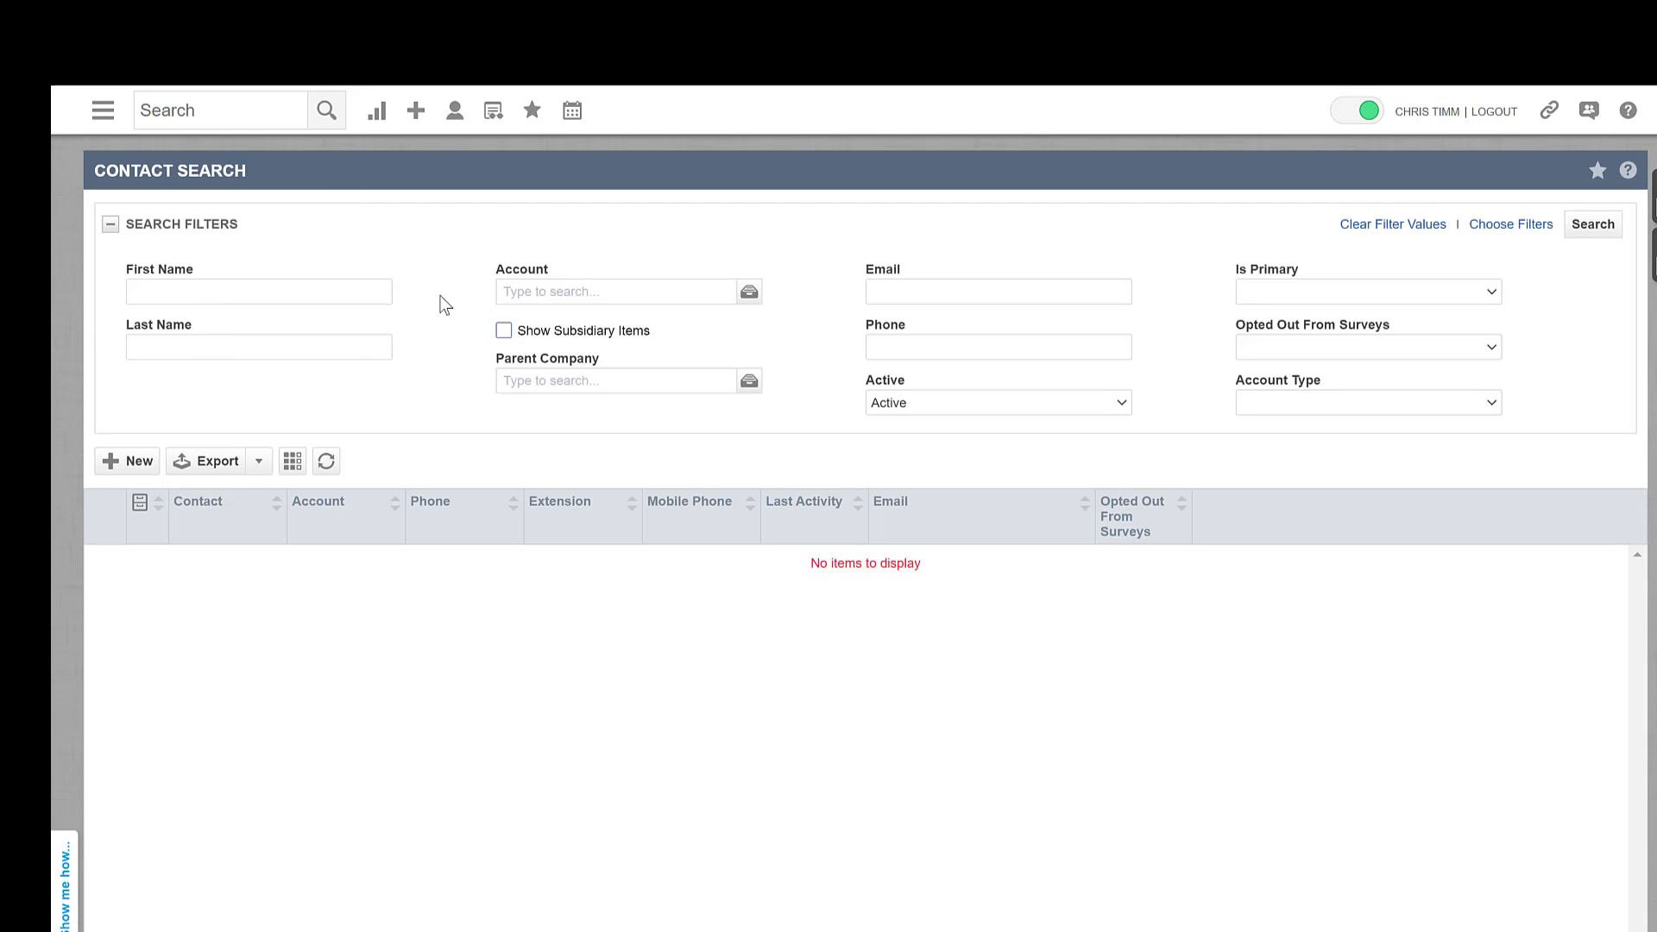
pyautogui.click(242, 345)
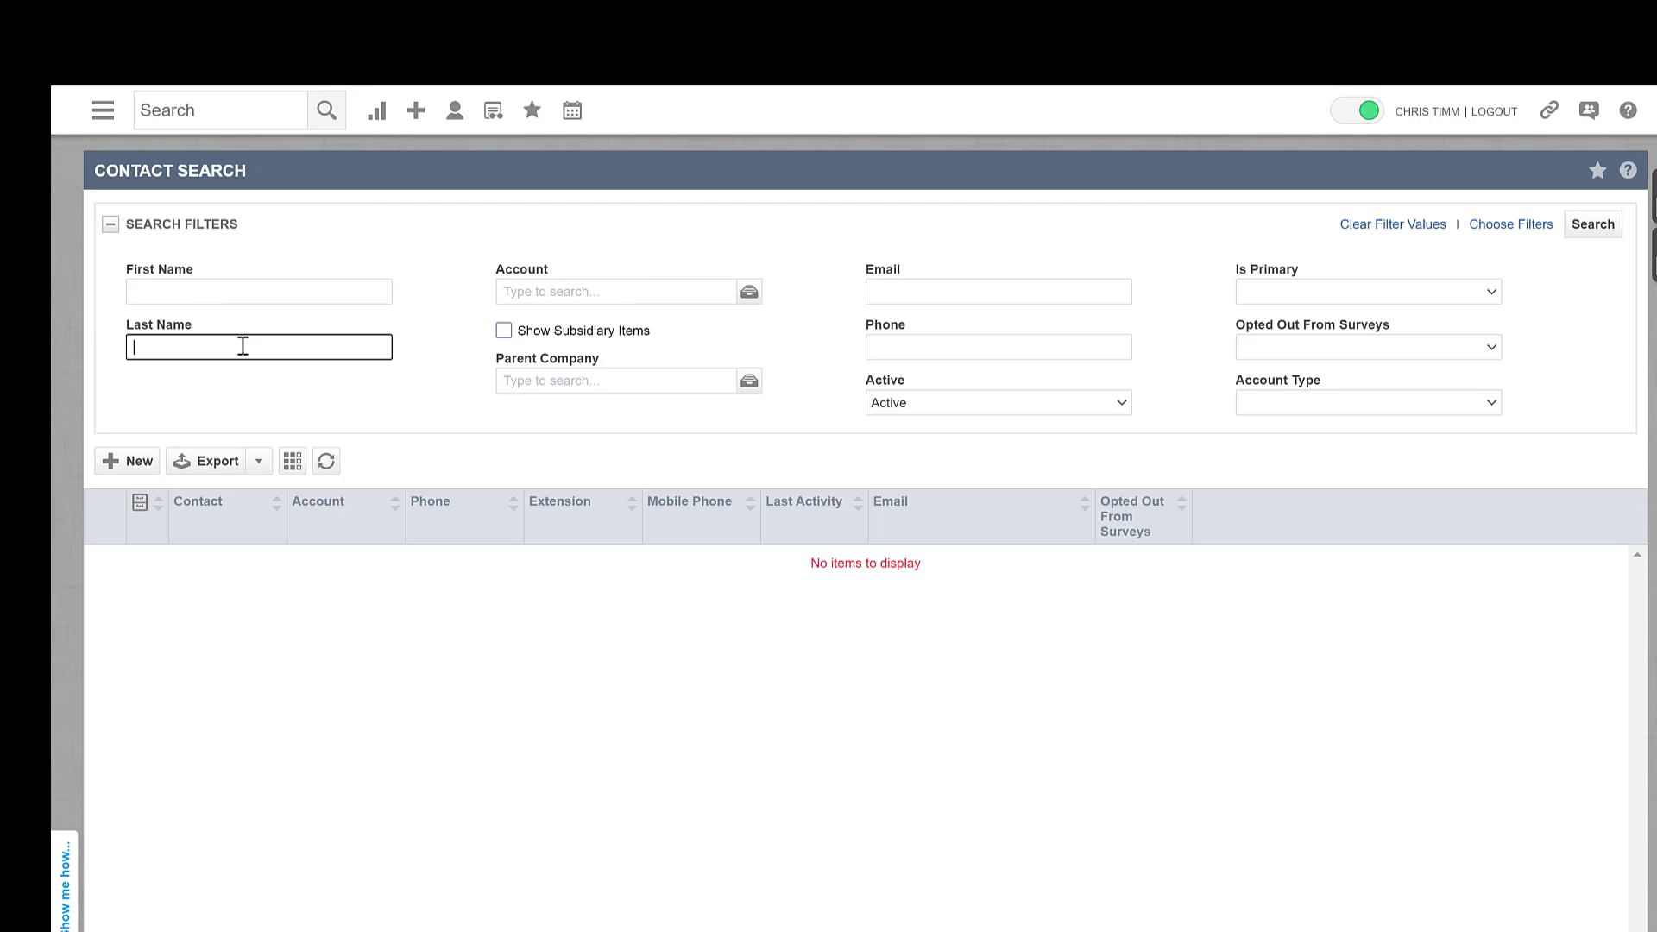
pyautogui.write('Timm')
pyautogui.press('Return')
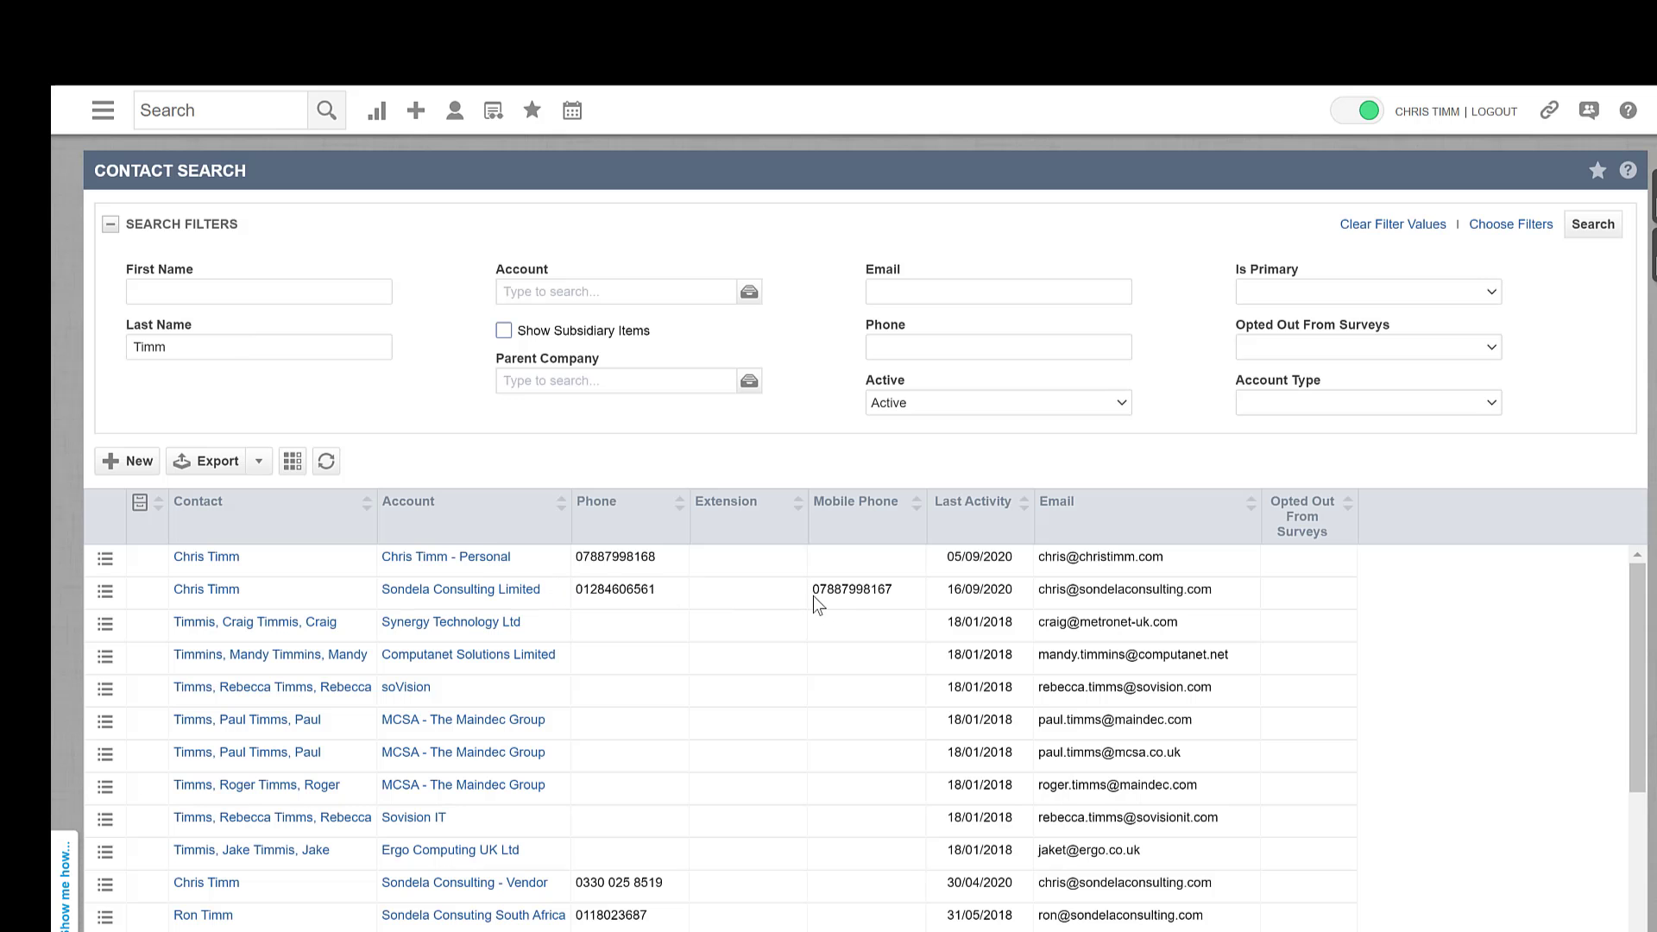
pyautogui.moveTo(813, 596); pyautogui.dragTo(918, 603)
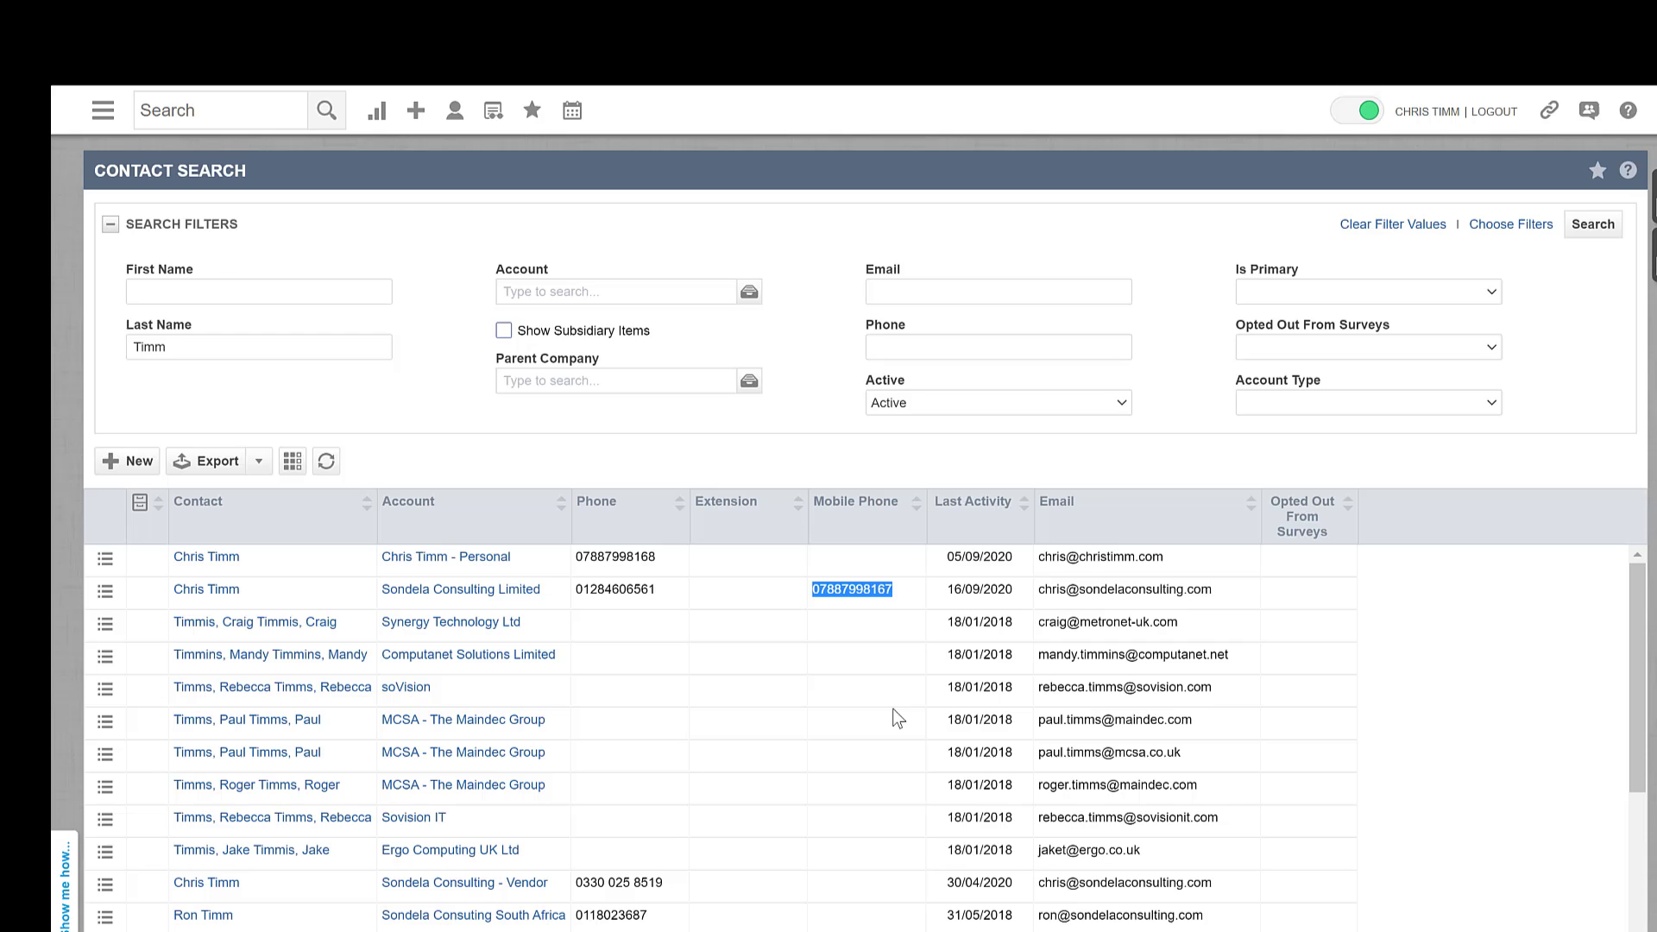